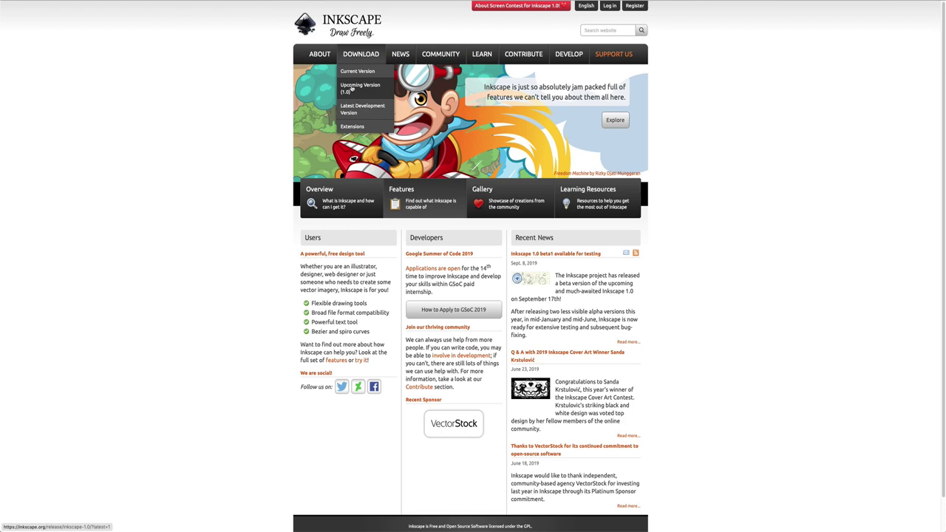
# Open the 'Inkscape 1.0 beta1 available for testing' news article on Inkscape.org
pyautogui.click(352, 87)
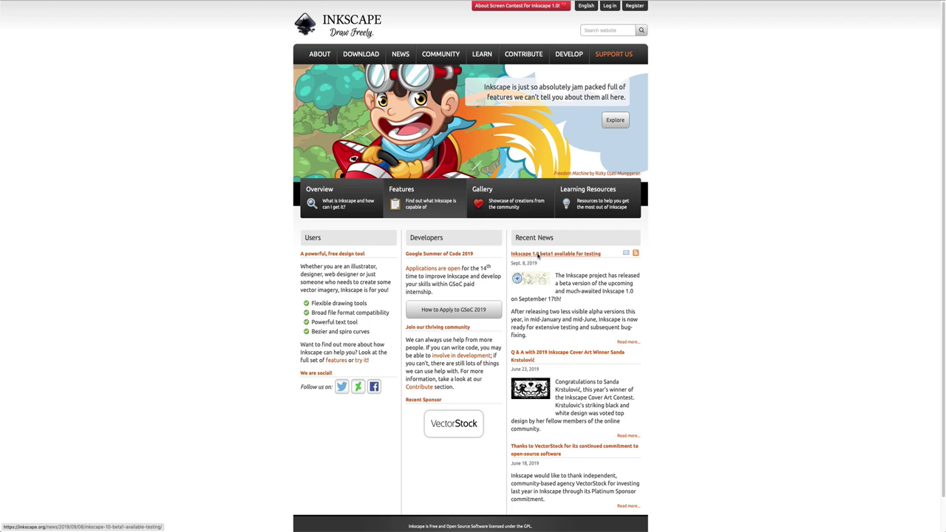
pyautogui.click(537, 255)
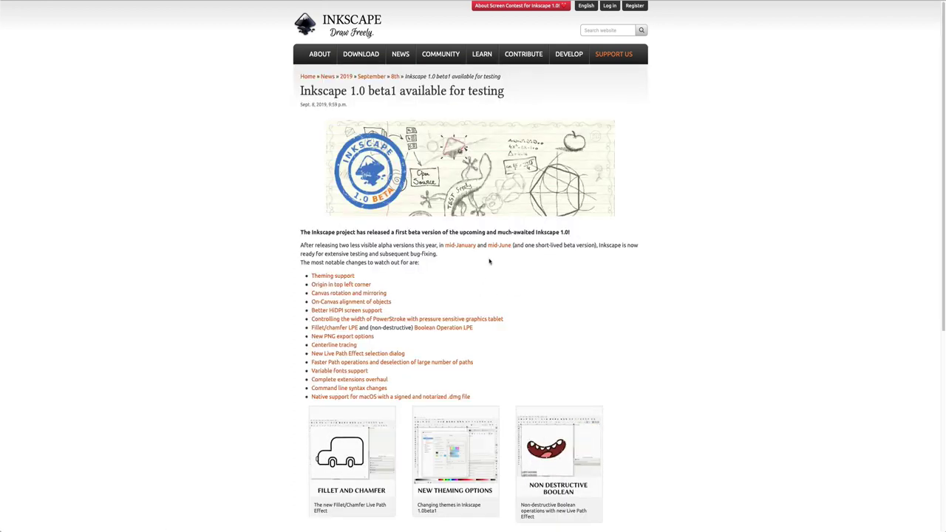
# Open the Inkscape 1.0 release notes through the 'Theming support' link and scroll to the top
pyautogui.click(331, 276)
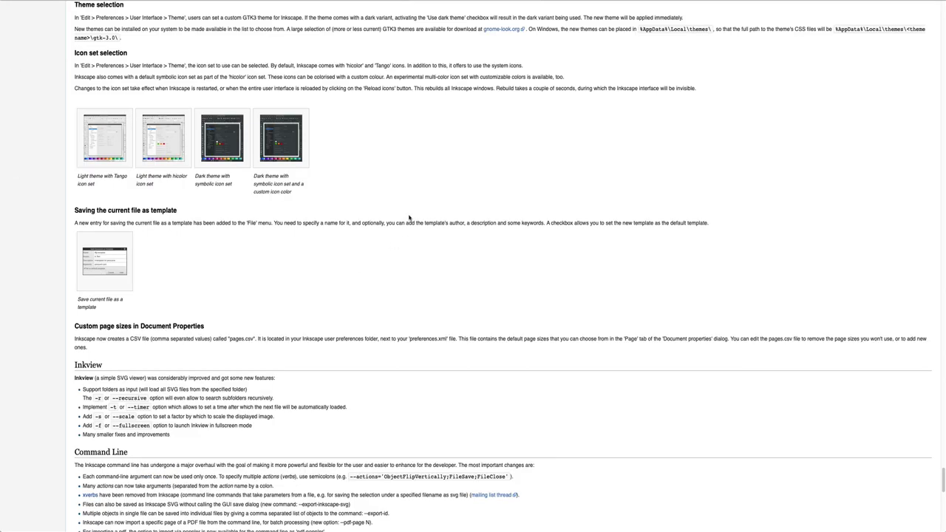
pyautogui.scroll(10, 328, 211)
pyautogui.scroll(10, 308, 205)
pyautogui.scroll(10, 287, 194)
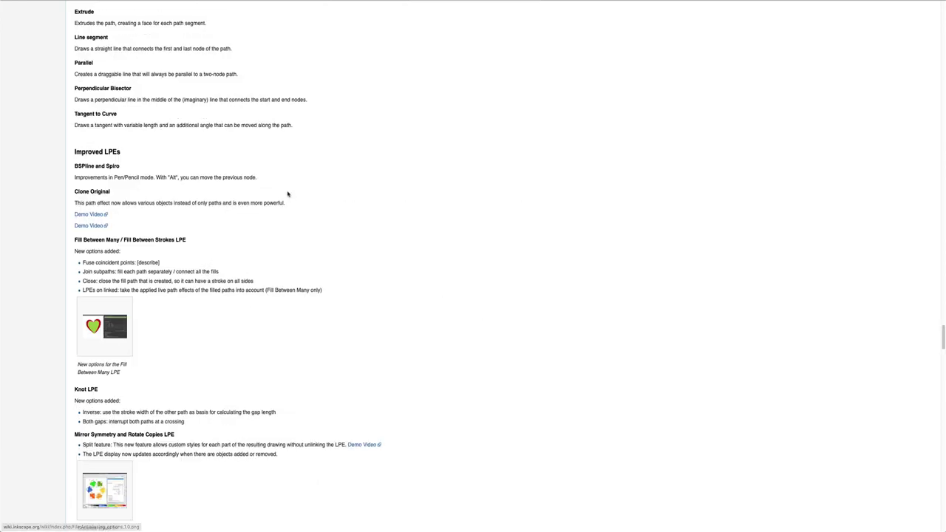
pyautogui.scroll(10, 287, 193)
pyautogui.scroll(10, 224, 163)
pyautogui.scroll(10, 200, 152)
pyautogui.scroll(10, 199, 153)
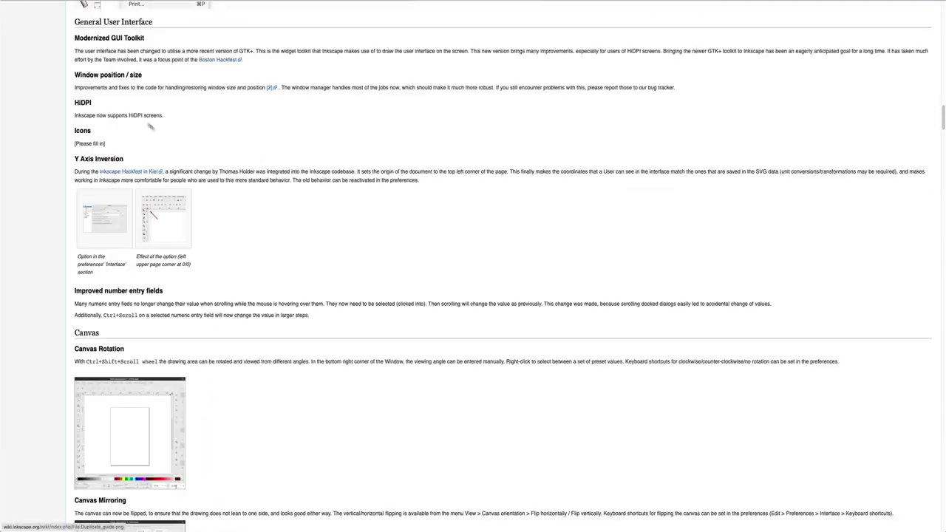
pyautogui.scroll(10, 126, 111)
# Read down through the General User Interface and Canvas sections of the release notes
pyautogui.scroll(-5, 97, 93)
pyautogui.scroll(-3, 111, 100)
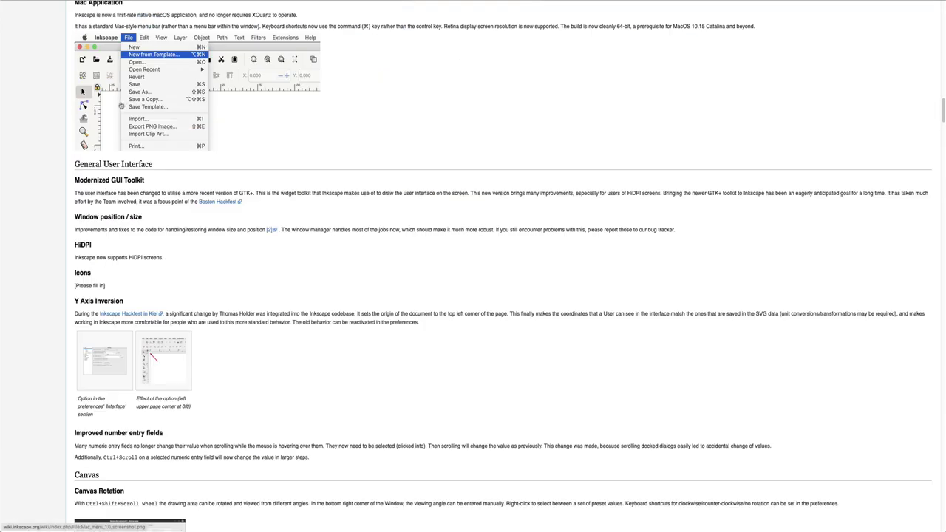
pyautogui.scroll(-3, 216, 166)
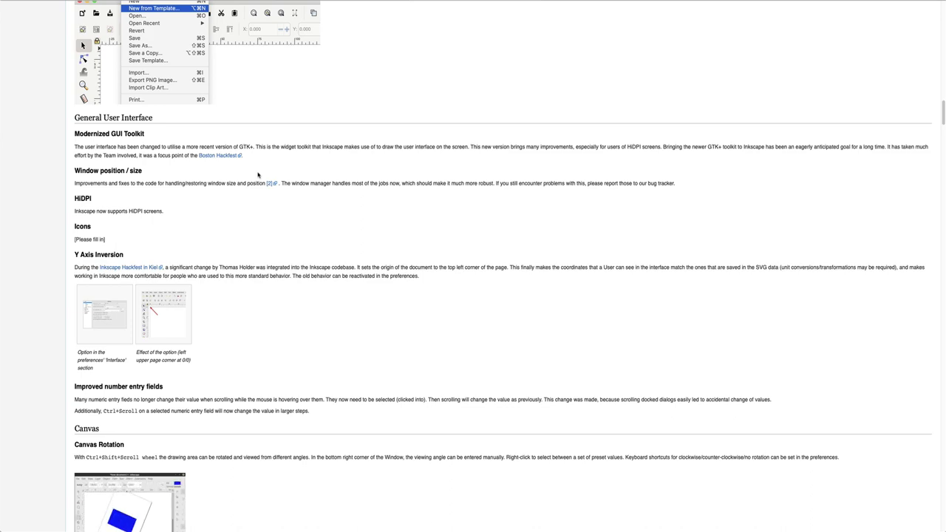
pyautogui.scroll(-5, 443, 177)
pyautogui.scroll(-3, 414, 211)
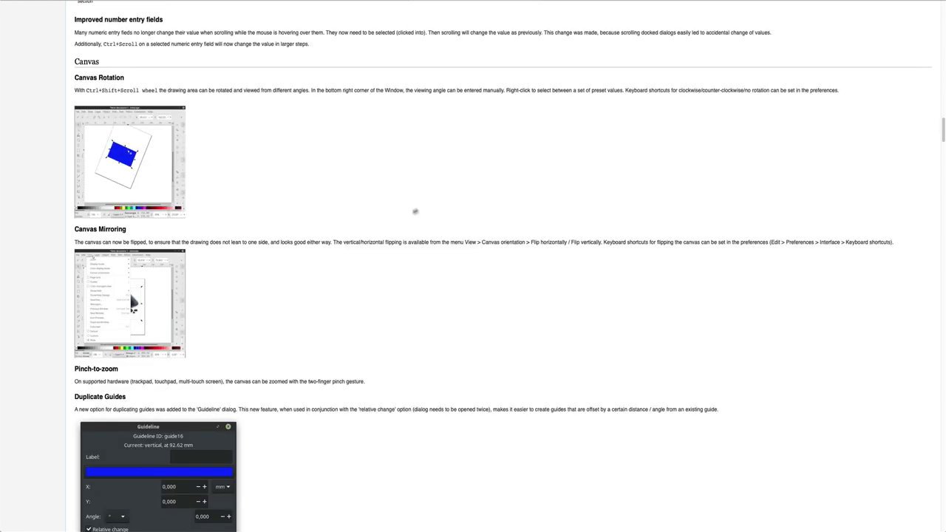
pyautogui.scroll(-1, 309, 266)
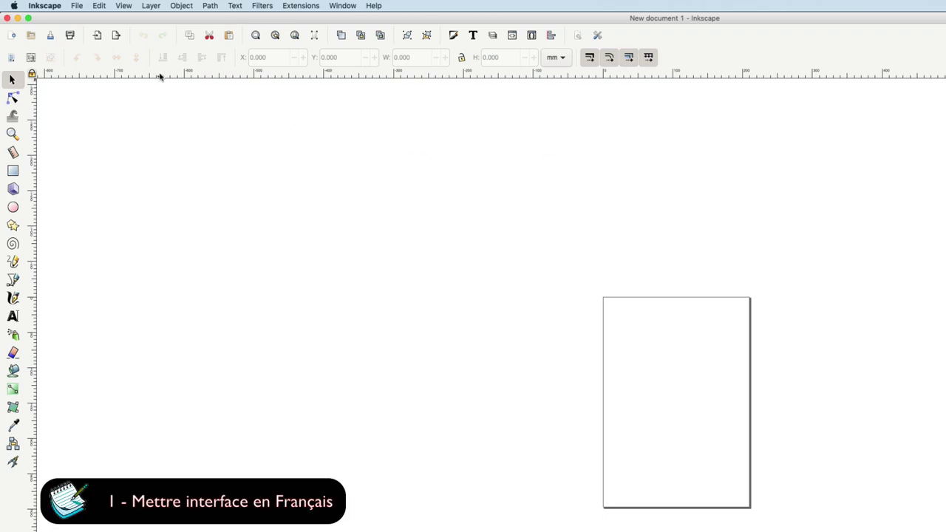
# Switch the interface language to French (fr) in Preferences, then close and quit to apply it
pyautogui.click(104, 5)
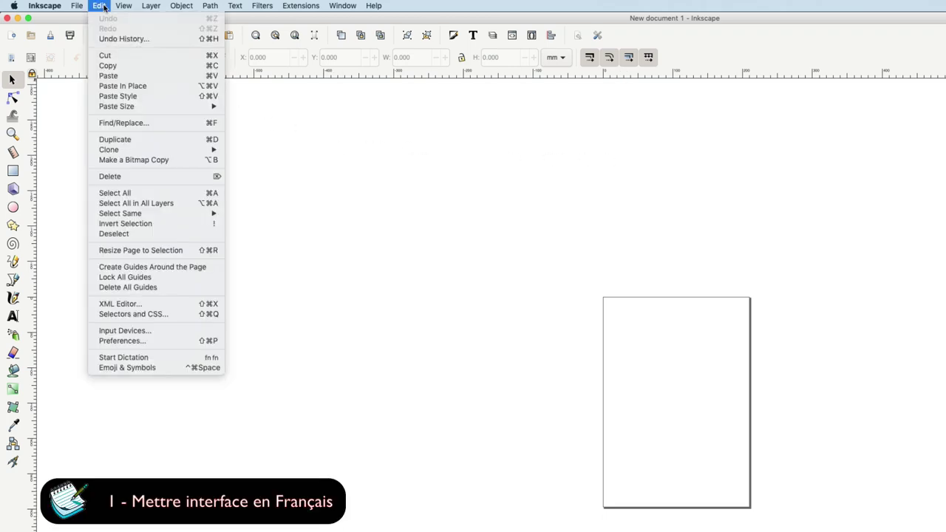
pyautogui.click(130, 340)
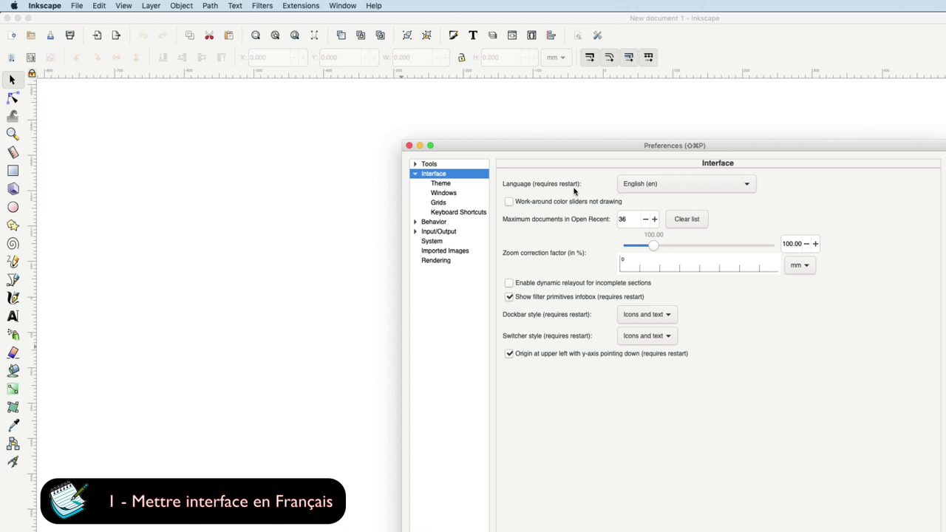
pyautogui.click(654, 187)
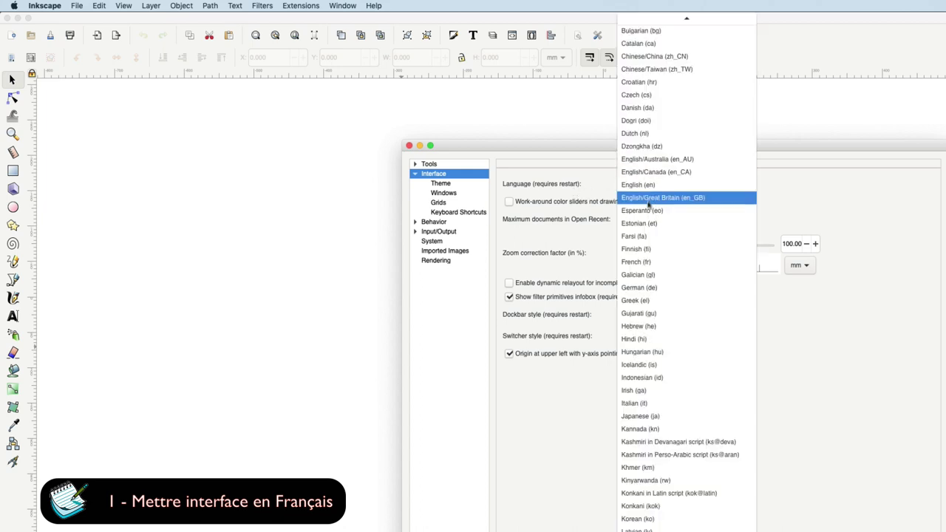
pyautogui.click(641, 265)
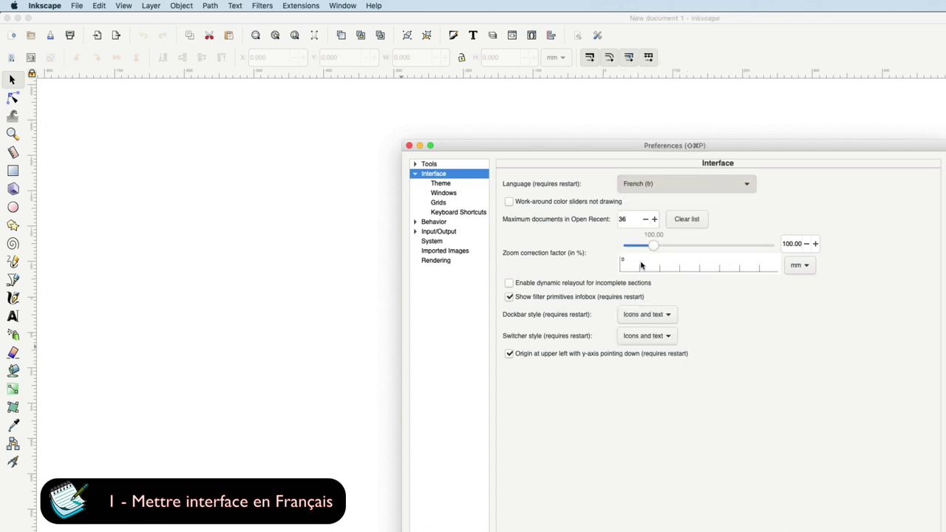
pyautogui.click(410, 146)
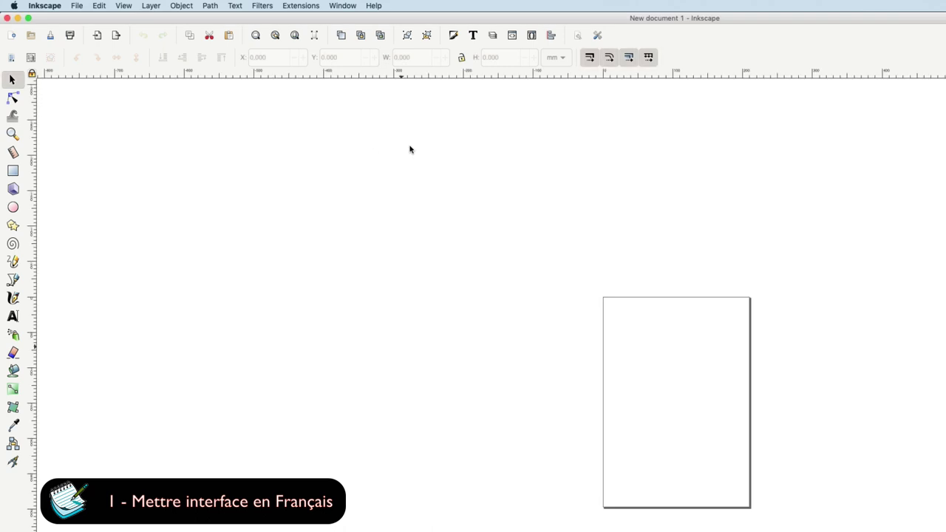
pyautogui.click(56, 7)
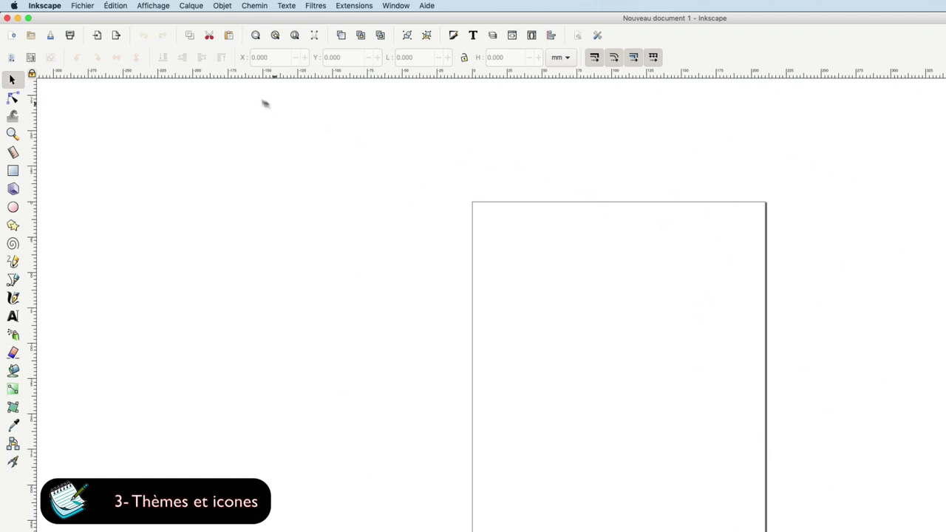
# Bring up the Thème preferences and try the dark theme, browsing the GTK theme list unchanged
pyautogui.click(115, 5)
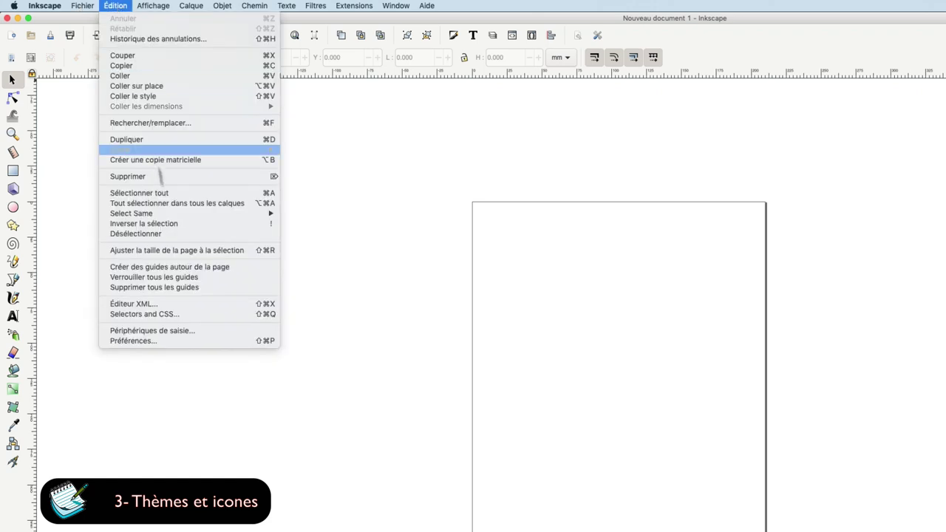
pyautogui.click(154, 342)
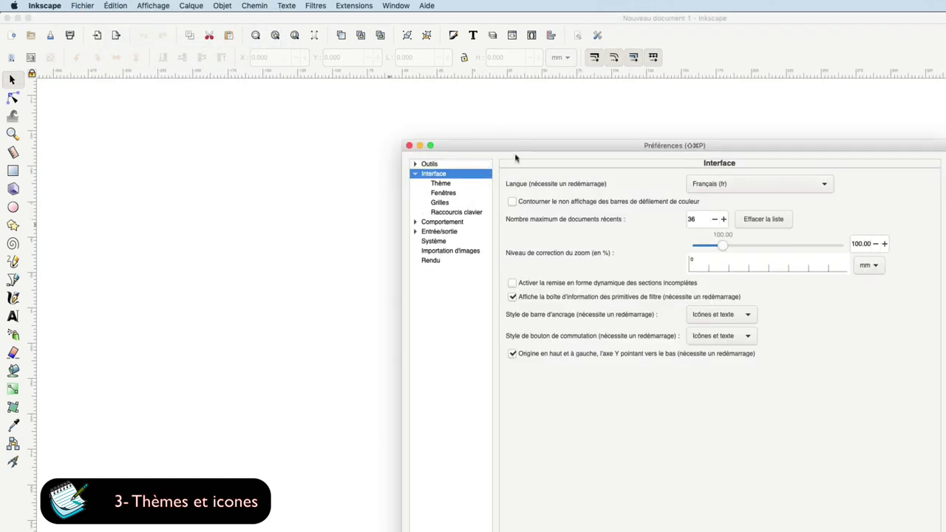
pyautogui.click(513, 147)
pyautogui.moveTo(513, 147); pyautogui.dragTo(394, 146)
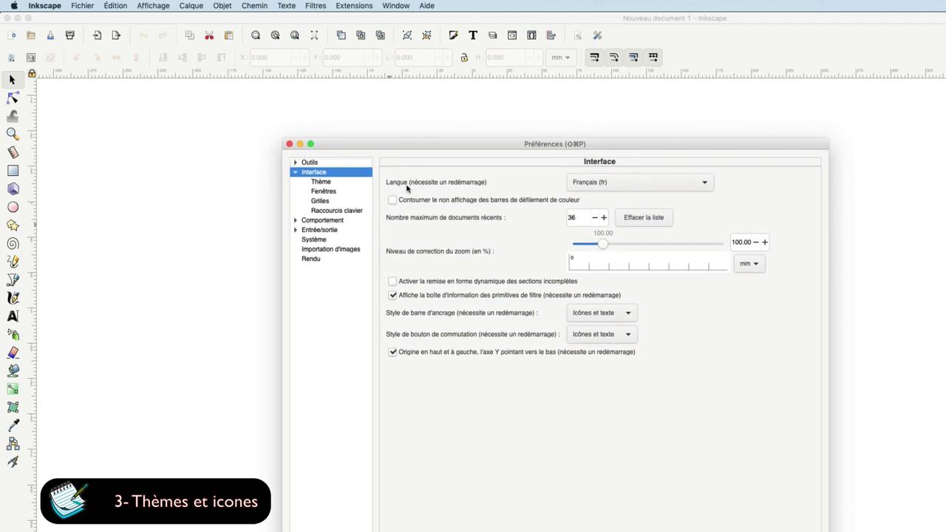
pyautogui.click(319, 183)
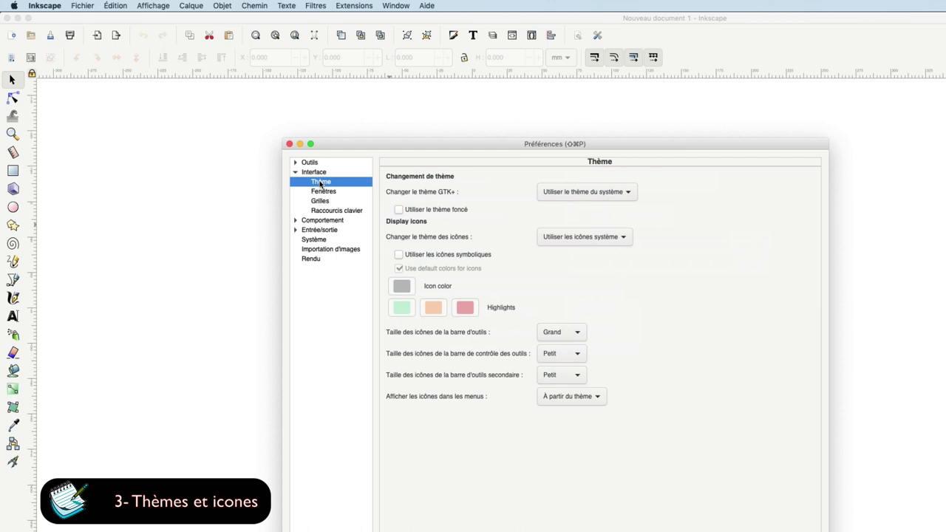
pyautogui.click(399, 211)
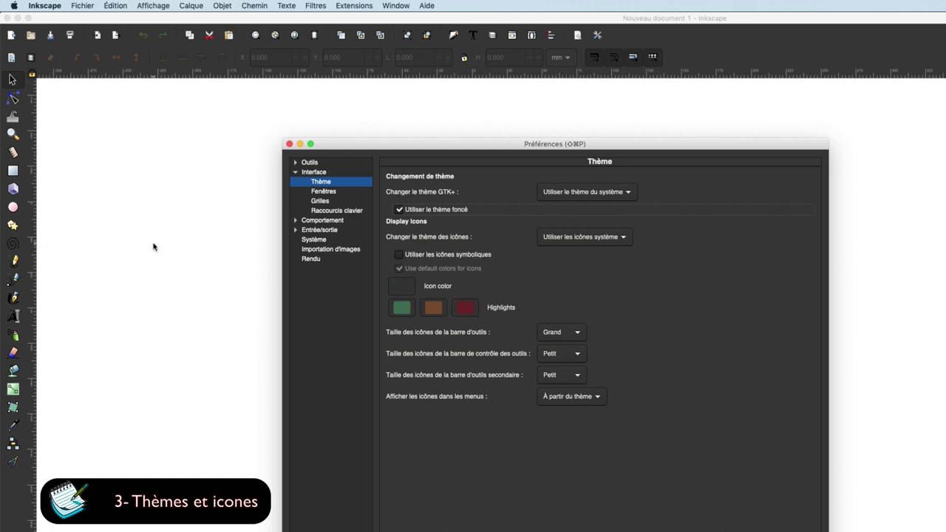
pyautogui.click(580, 194)
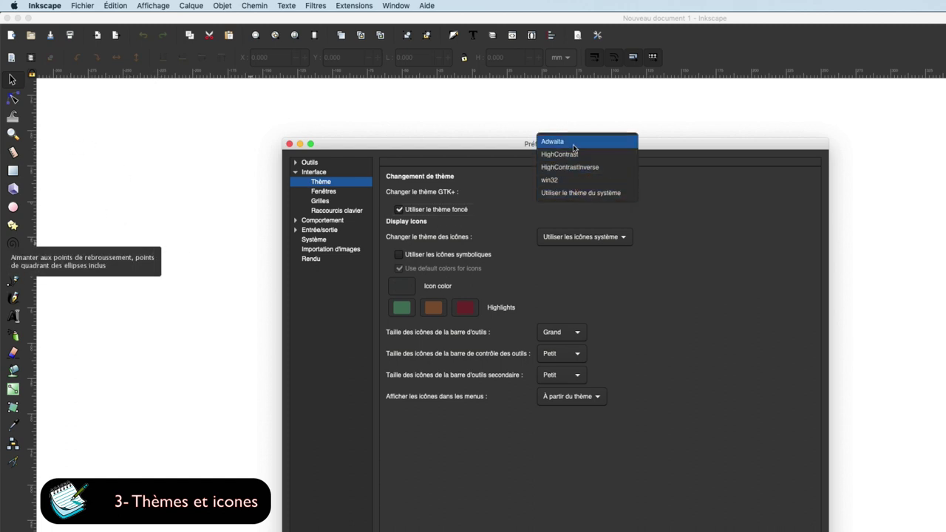
pyautogui.click(690, 218)
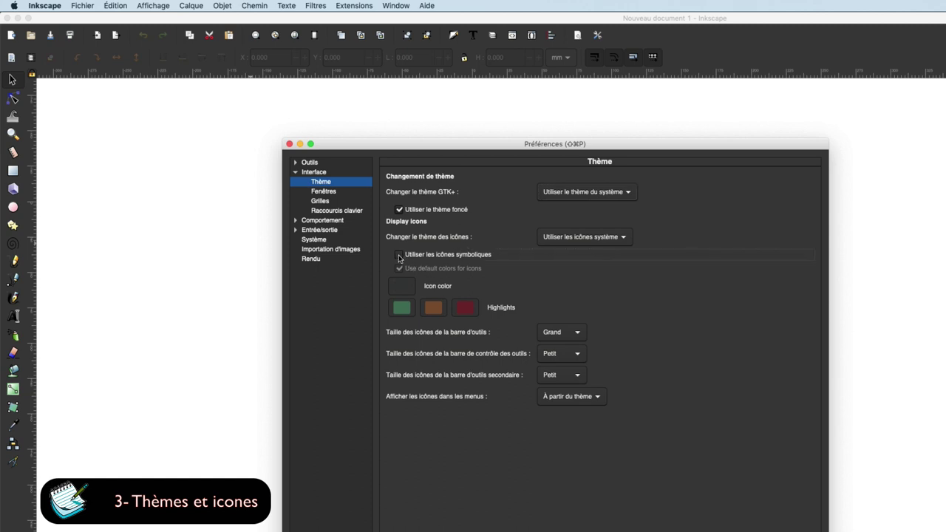
# Try symbolic icons and icon colour options, then return to the coloured icon set
pyautogui.click(399, 254)
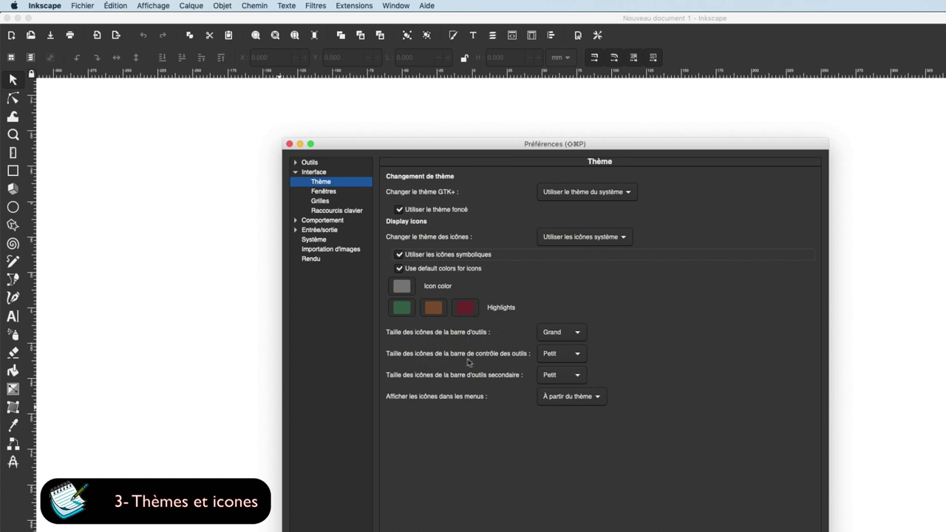
pyautogui.click(399, 269)
pyautogui.click(523, 269)
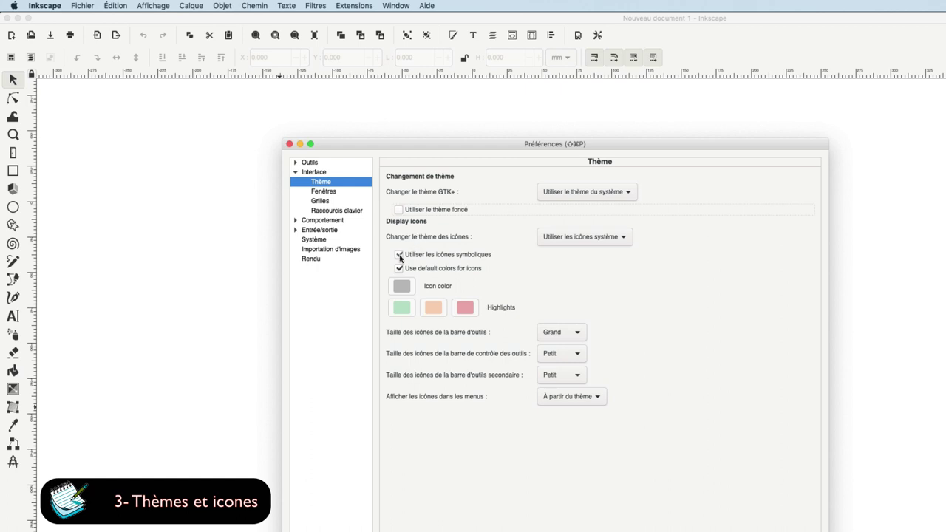
pyautogui.click(399, 254)
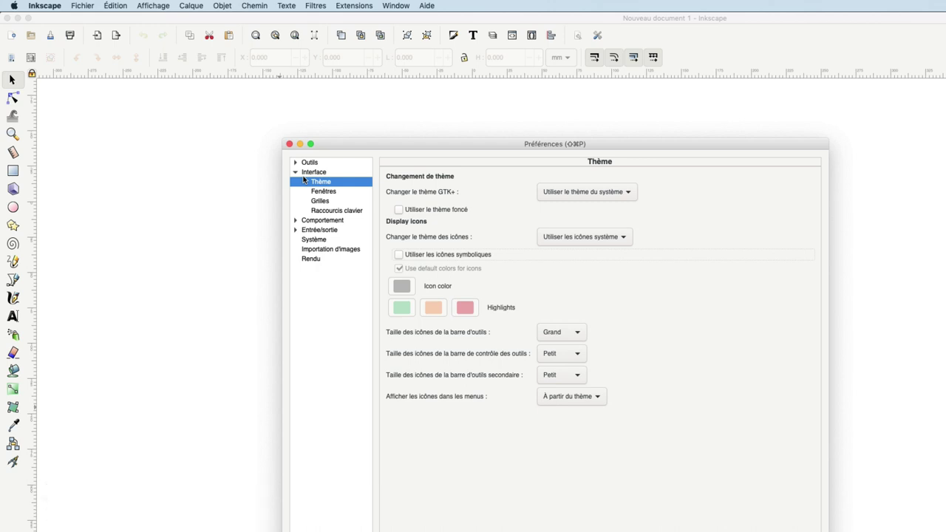
# Close the Préférences window
pyautogui.click(289, 145)
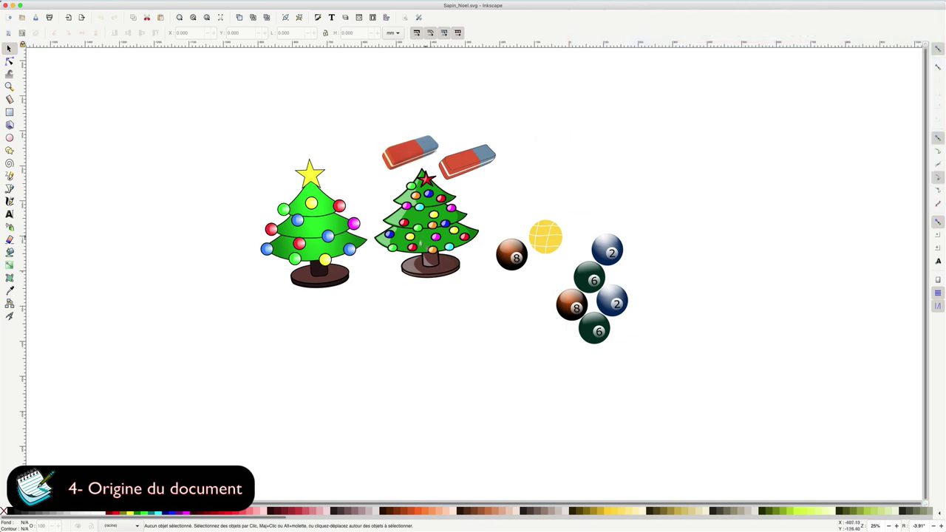
# Zoom in and out on the Sapin_Noel.svg drawing and open the Fichier menu
pyautogui.scroll(-2, 414, 275)
pyautogui.scroll(1, 414, 275)
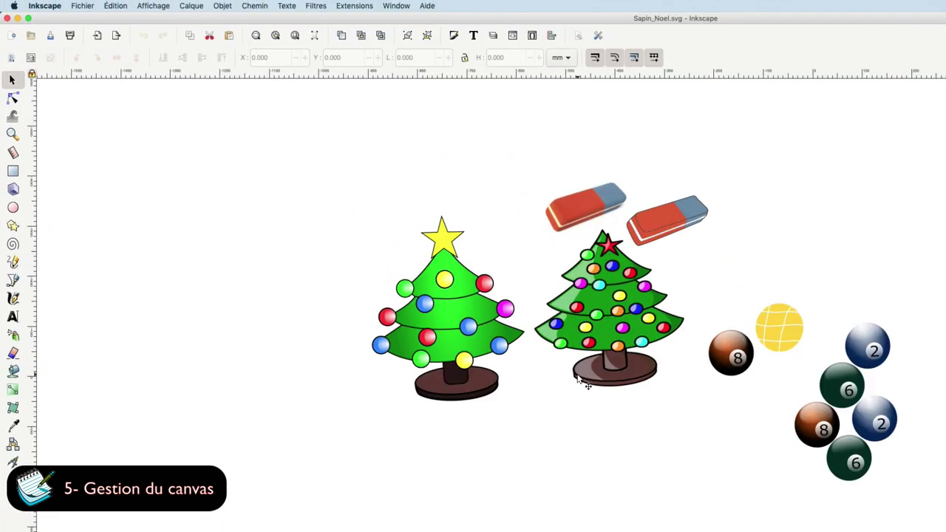
pyautogui.keyDown('ctrl'); pyautogui.scroll(-2, 578, 376); pyautogui.keyUp('ctrl')
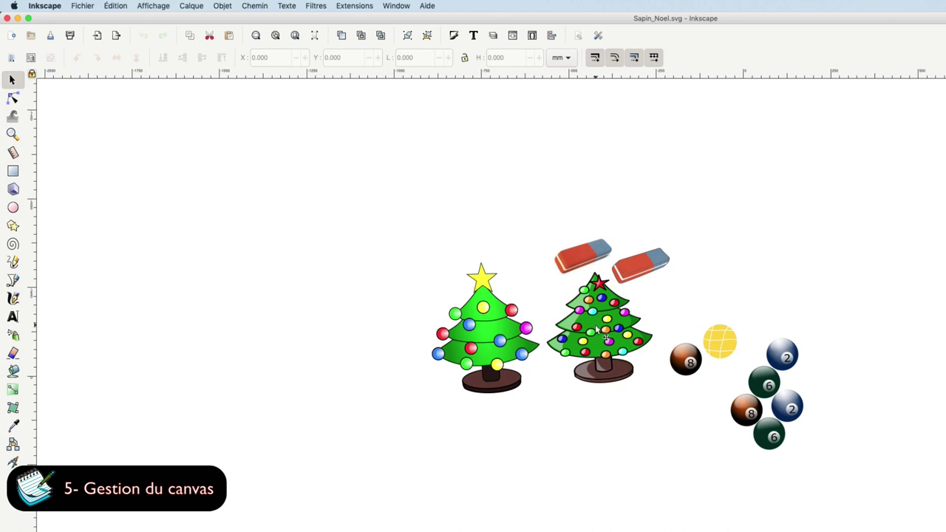
pyautogui.keyDown('ctrl'); pyautogui.scroll(-1, 576, 336); pyautogui.keyUp('ctrl')
pyautogui.keyDown('ctrl'); pyautogui.scroll(4, 576, 335); pyautogui.keyUp('ctrl')
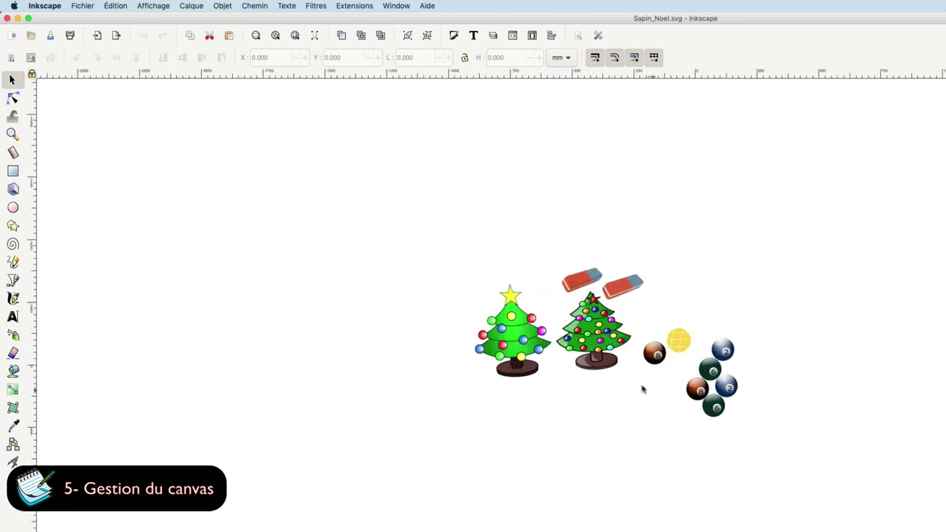
pyautogui.click(93, 8)
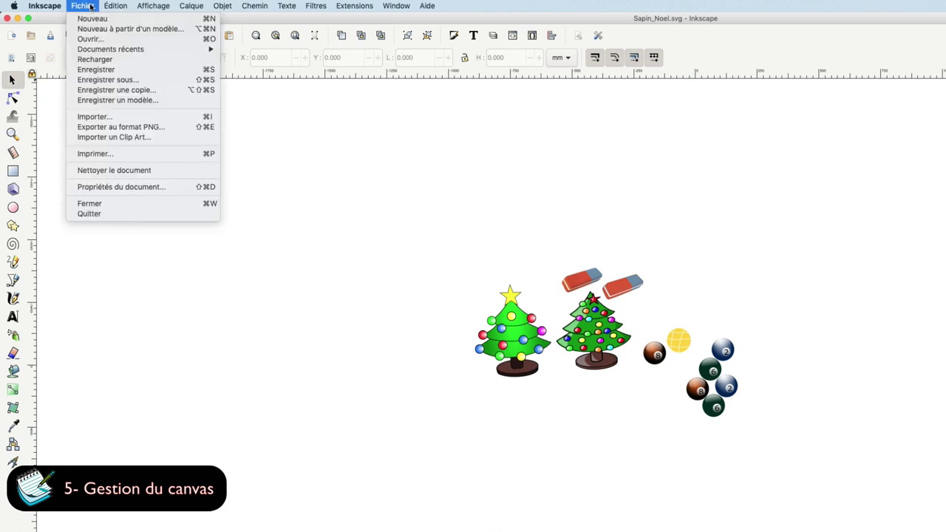
# Turn on 'Afficher la bordure de page' in Document Properties and park the dialog at the right edge
pyautogui.click(109, 186)
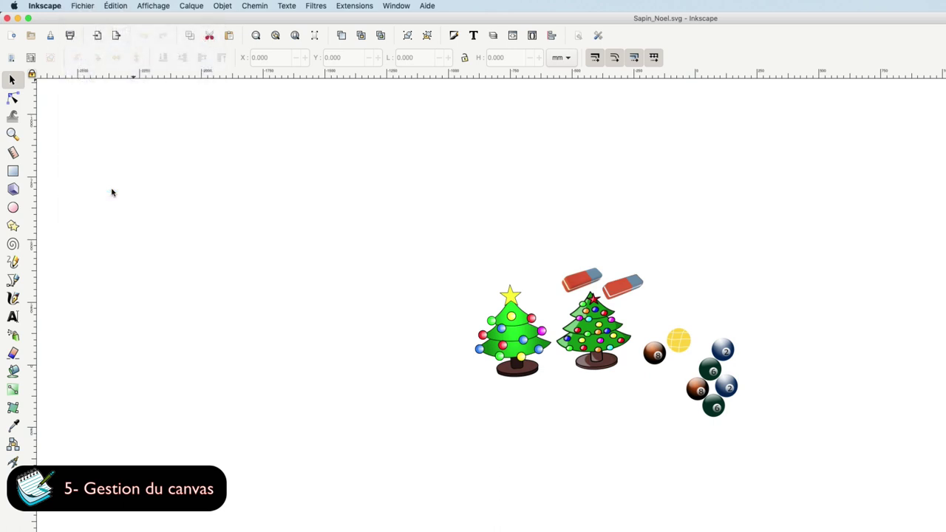
pyautogui.moveTo(714, 344); pyautogui.dragTo(494, 174)
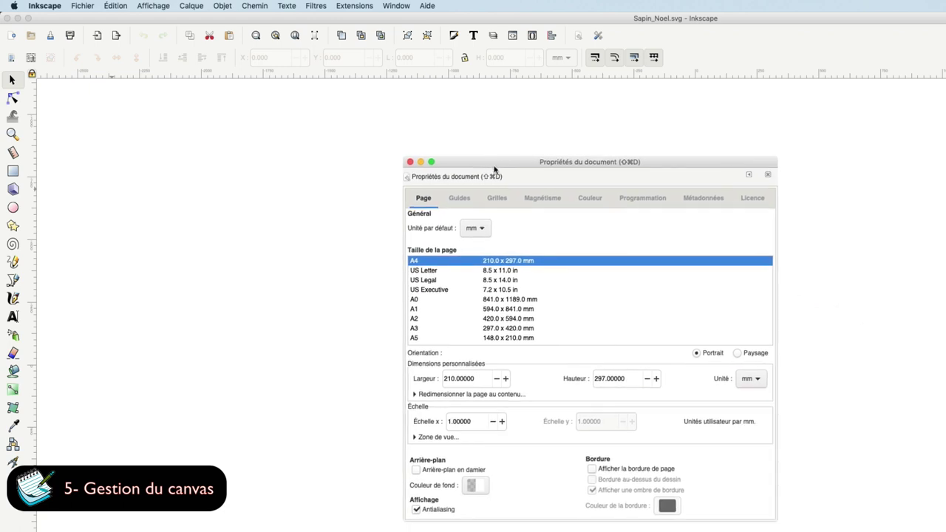
pyautogui.click(591, 469)
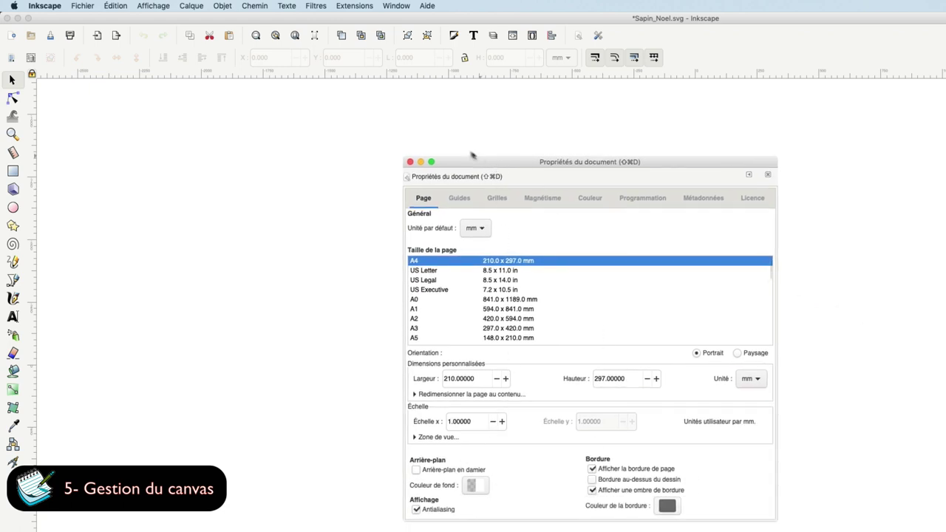
pyautogui.moveTo(492, 169); pyautogui.dragTo(928, 171)
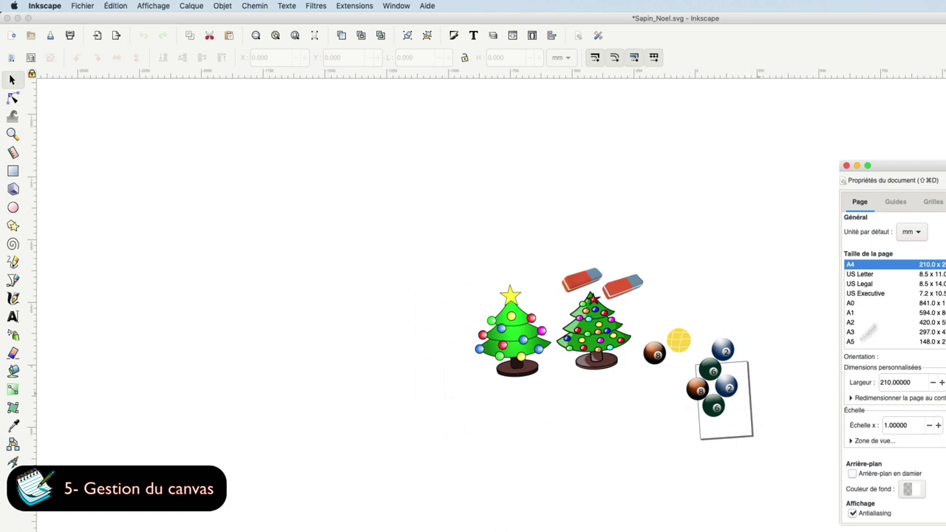
# Close Document Properties and rotate the canvas view clockwise so the trees appear tilted
pyautogui.click(825, 328)
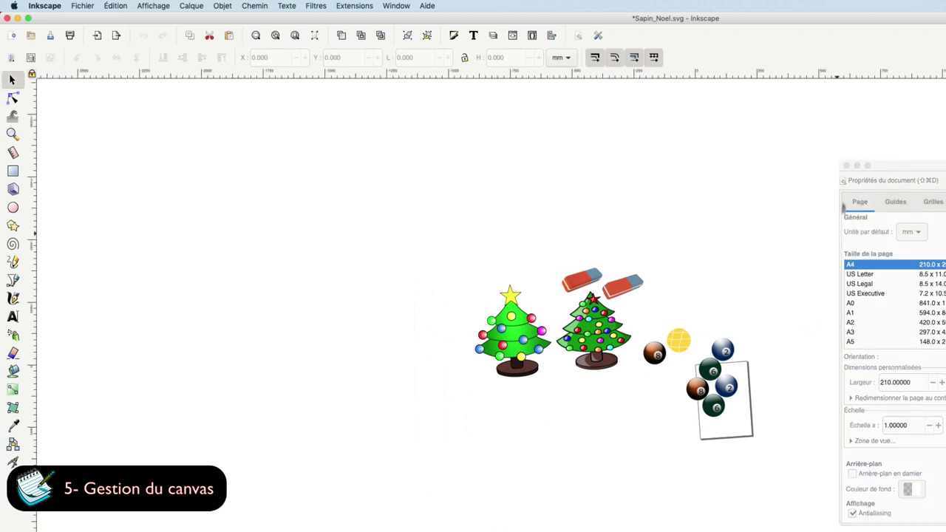
pyautogui.click(846, 166)
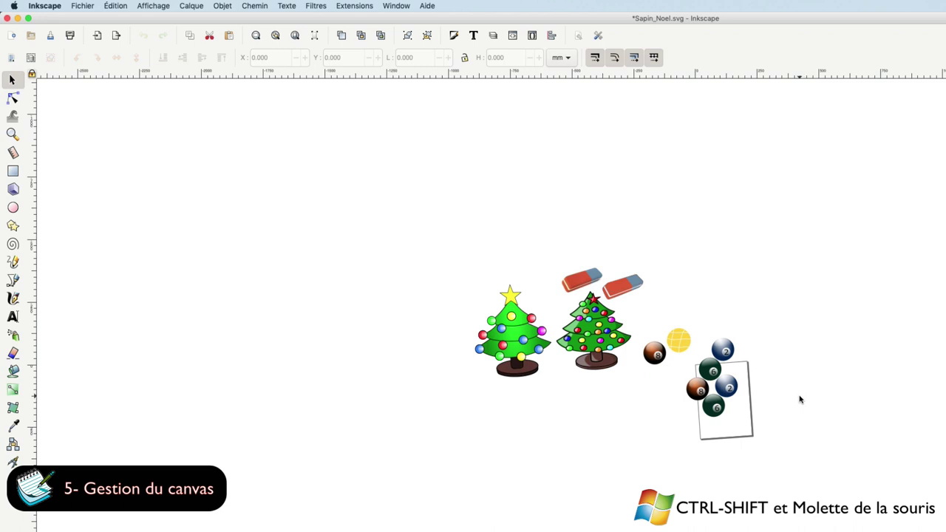
pyautogui.keyDown('ctrl'); pyautogui.keyDown('shift'); pyautogui.scroll(1, 810, 424); pyautogui.keyUp('shift'); pyautogui.keyUp('ctrl')
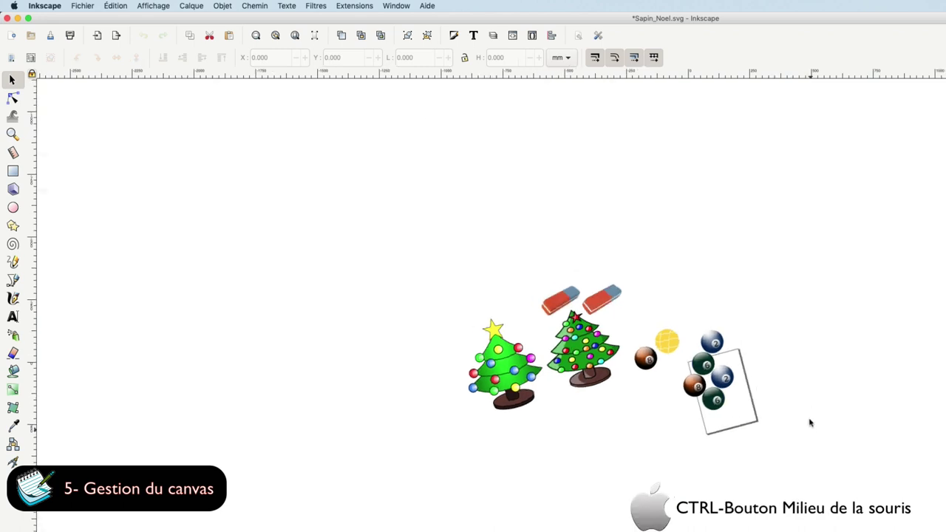
pyautogui.moveTo(813, 420)
pyautogui.mouseDown()
pyautogui.moveTo(795, 371)
pyautogui.moveTo(817, 443)
pyautogui.moveTo(781, 386)
pyautogui.mouseUp()
pyautogui.keyDown('ctrl'); pyautogui.middleClick(744, 415); pyautogui.keyUp('ctrl')
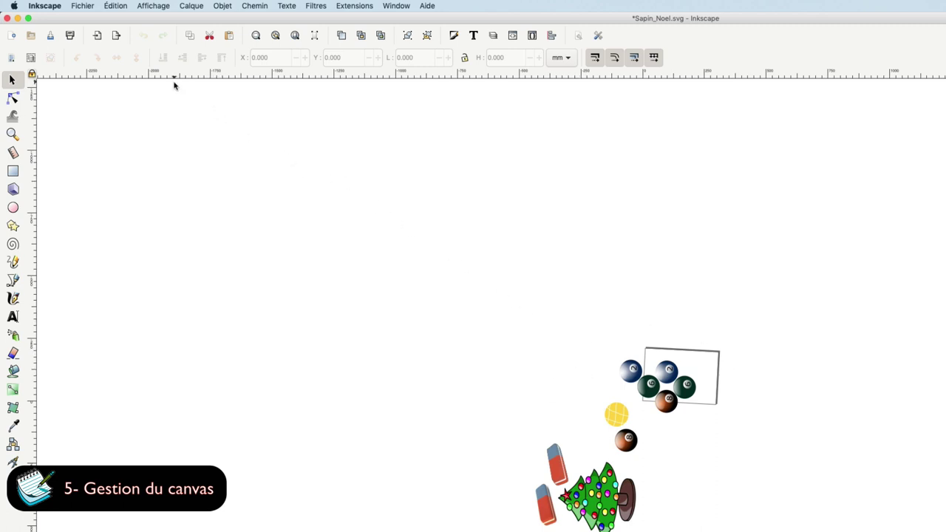
# Reset the canvas rotation, mirror the view horizontally, remove the mirror, and zoom in with +
pyautogui.click(168, 9)
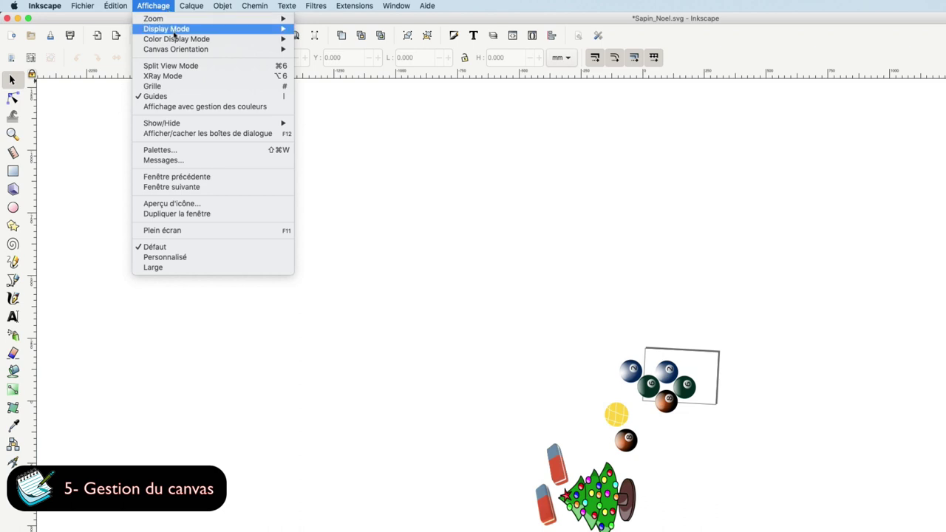
pyautogui.moveTo(176, 49)
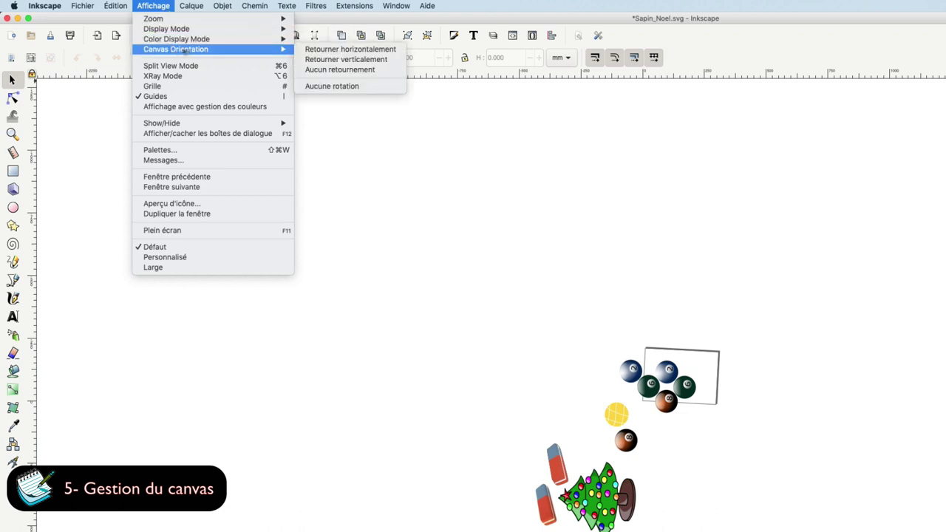
pyautogui.click(325, 88)
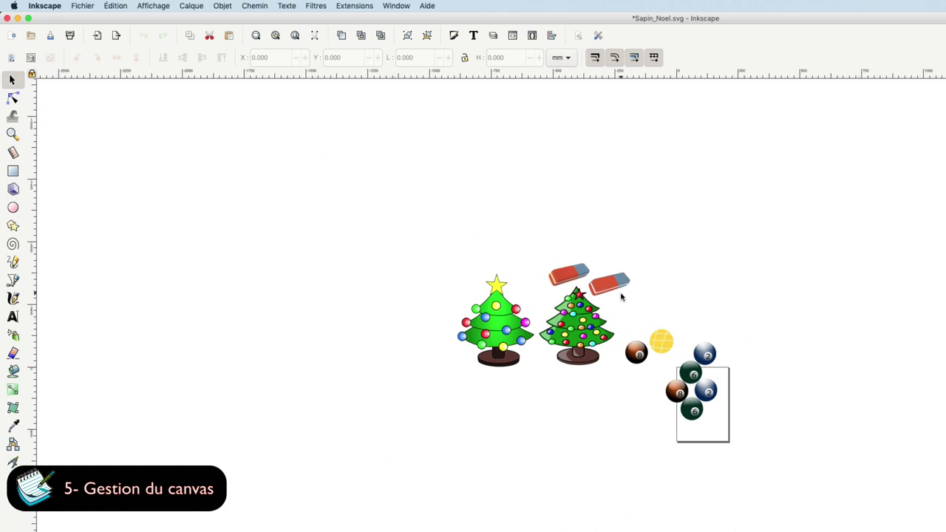
pyautogui.click(152, 6)
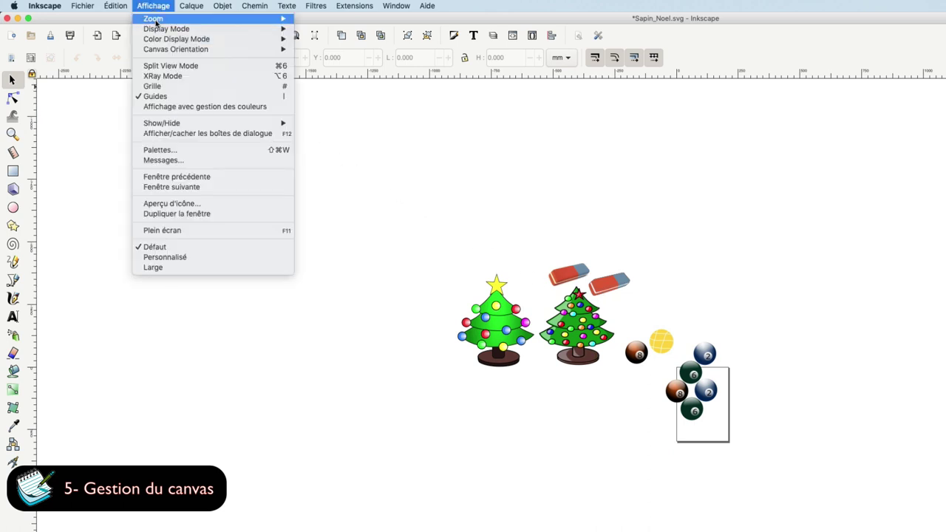
pyautogui.moveTo(176, 49)
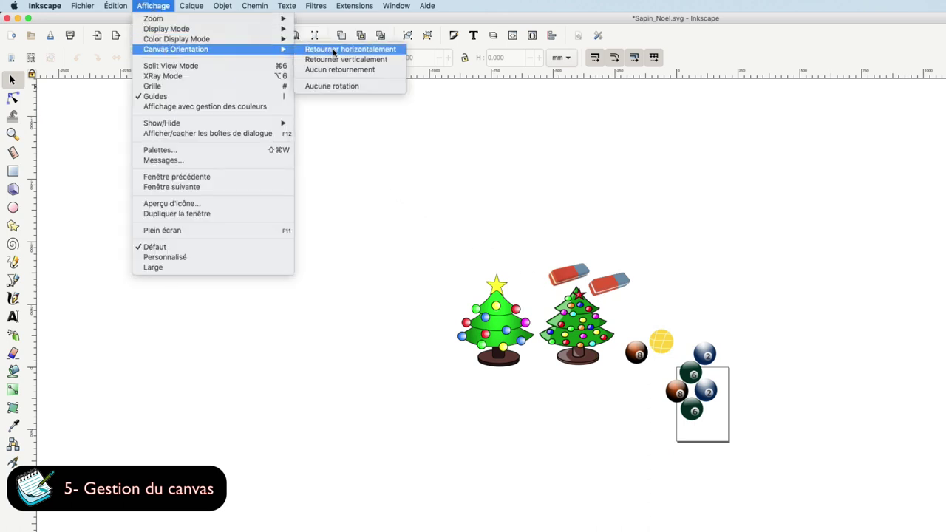
pyautogui.click(333, 50)
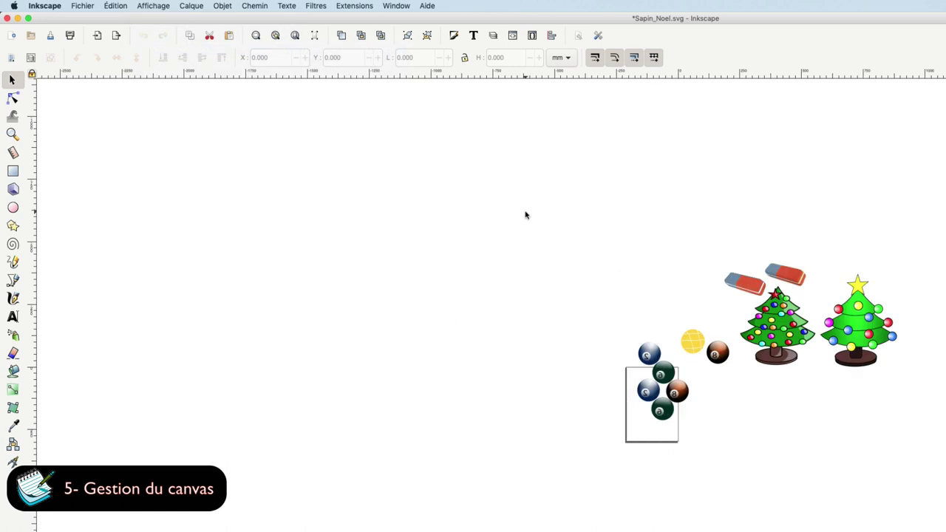
pyautogui.click(166, 8)
pyautogui.moveTo(176, 49)
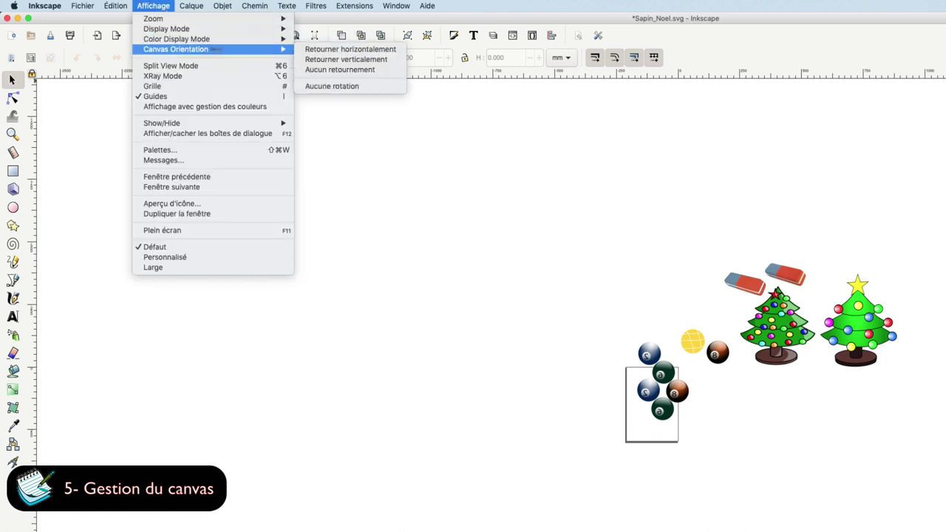
pyautogui.click(347, 72)
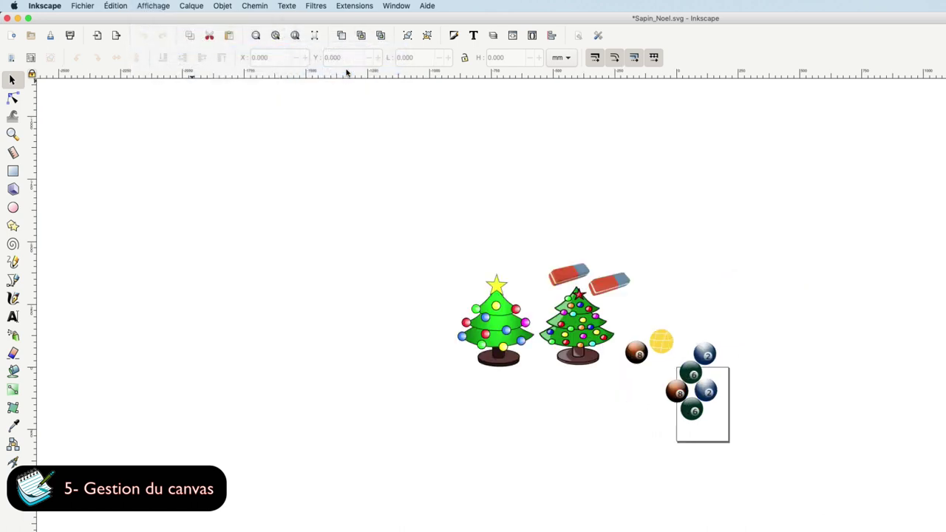
pyautogui.press('+')
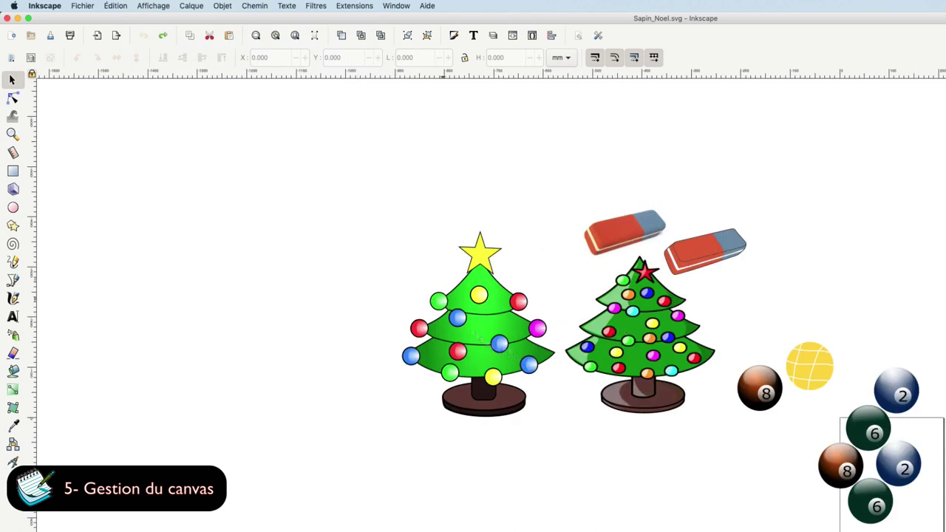
# Turn on Split View Mode and position the divider through the middle of the first tree
pyautogui.click(150, 6)
pyautogui.moveTo(166, 29)
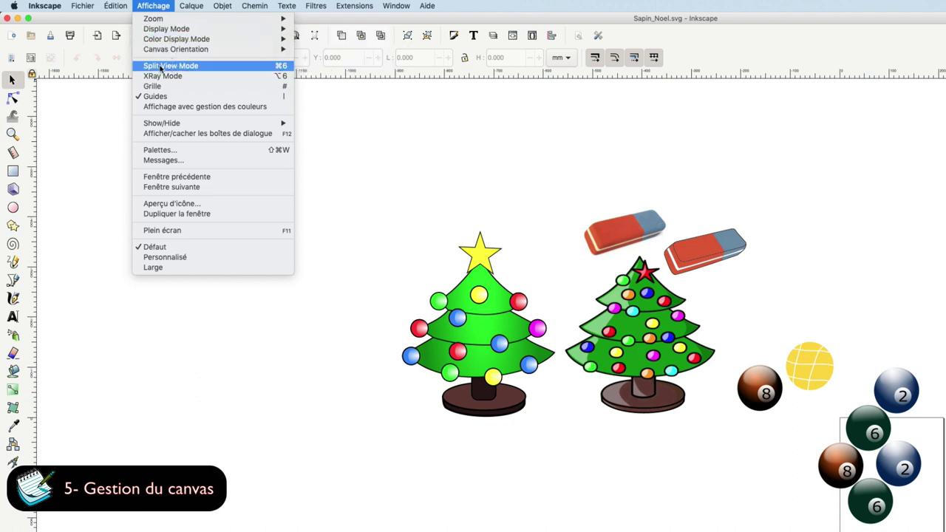
pyautogui.click(171, 68)
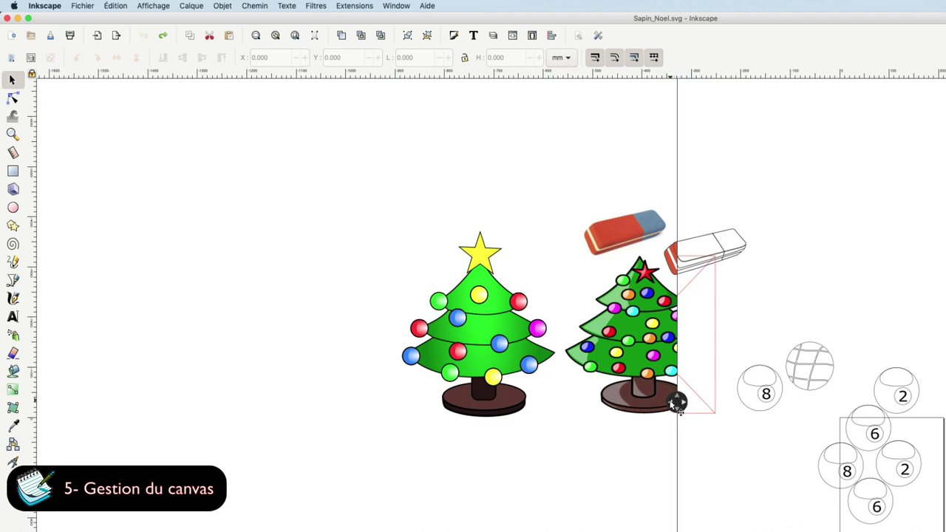
pyautogui.moveTo(677, 403); pyautogui.dragTo(479, 414)
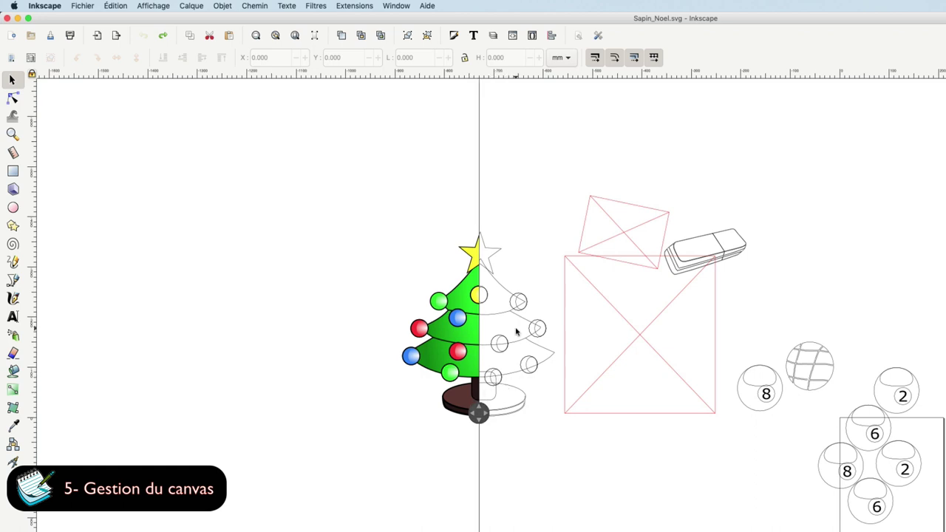
pyautogui.click(151, 6)
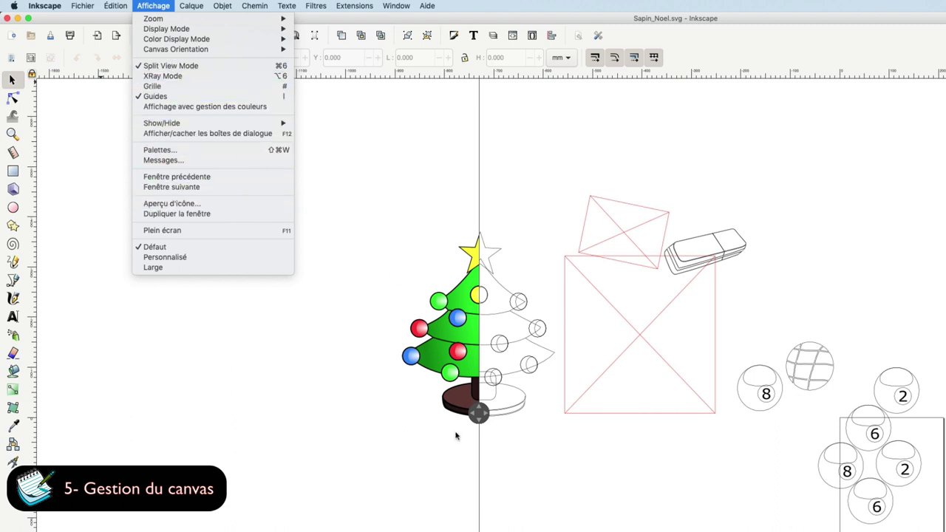
pyautogui.click(480, 413)
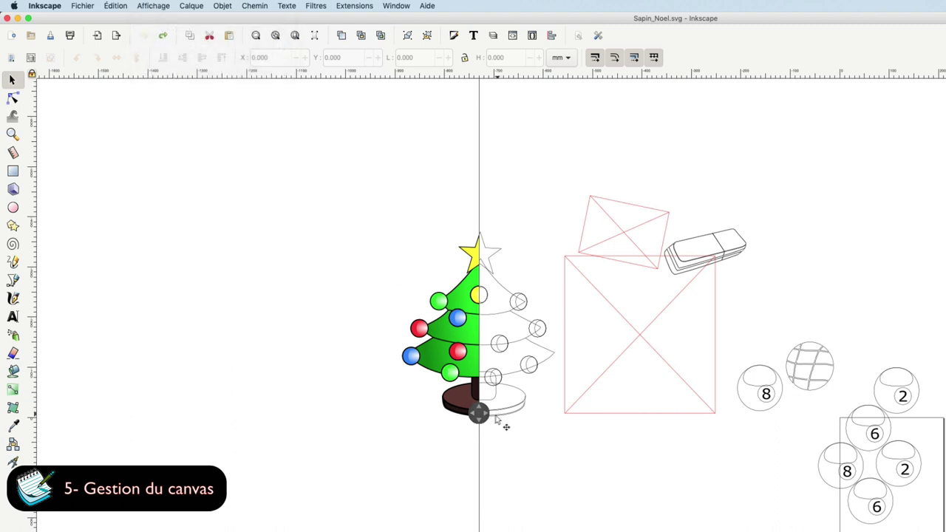
pyautogui.moveTo(482, 414)
pyautogui.mouseDown()
pyautogui.moveTo(498, 414)
pyautogui.moveTo(481, 416)
pyautogui.mouseUp()
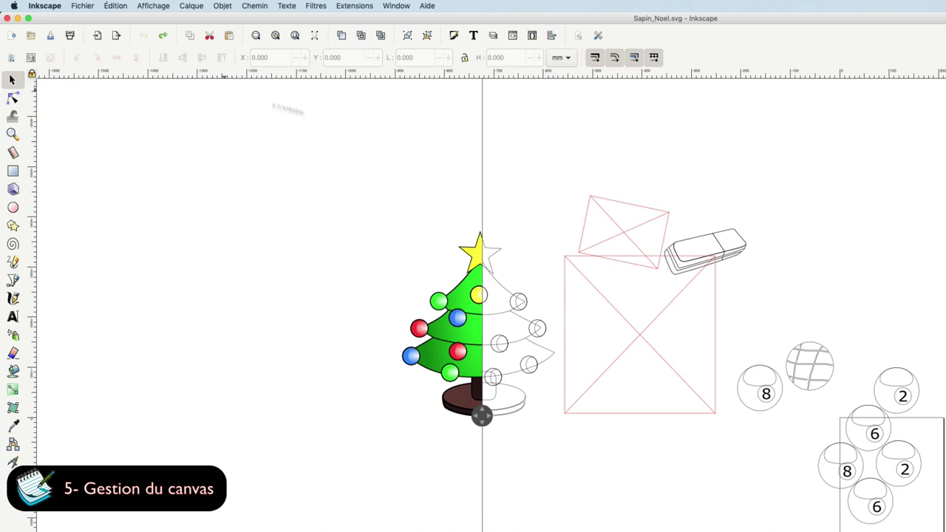
pyautogui.click(157, 7)
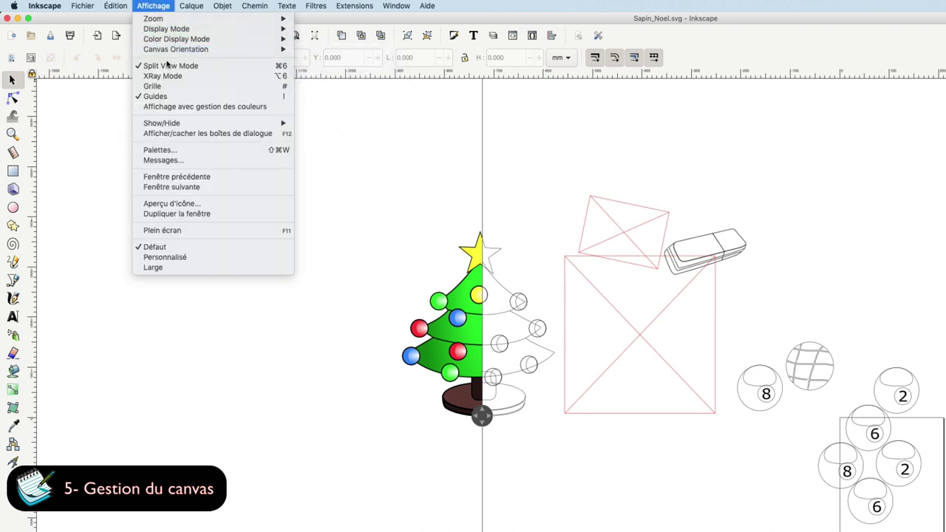
# Uncheck Split View Mode, then glance at the Display Mode submenu and leave it unchanged
pyautogui.click(170, 65)
pyautogui.click(155, 5)
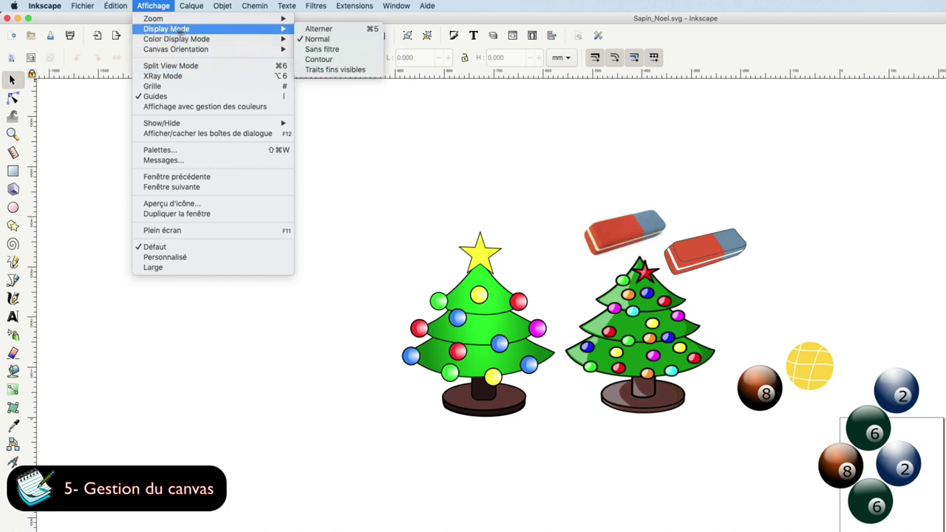
pyautogui.moveTo(166, 29)
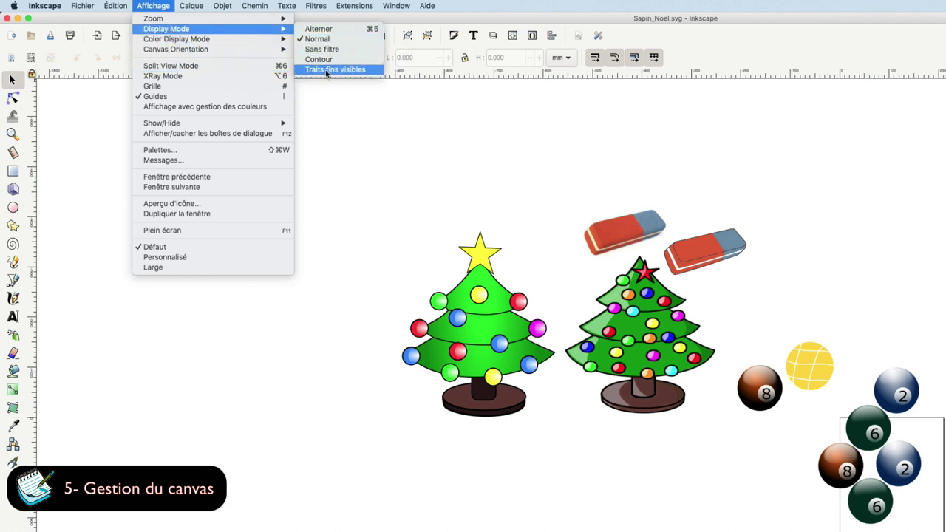
pyautogui.click(371, 198)
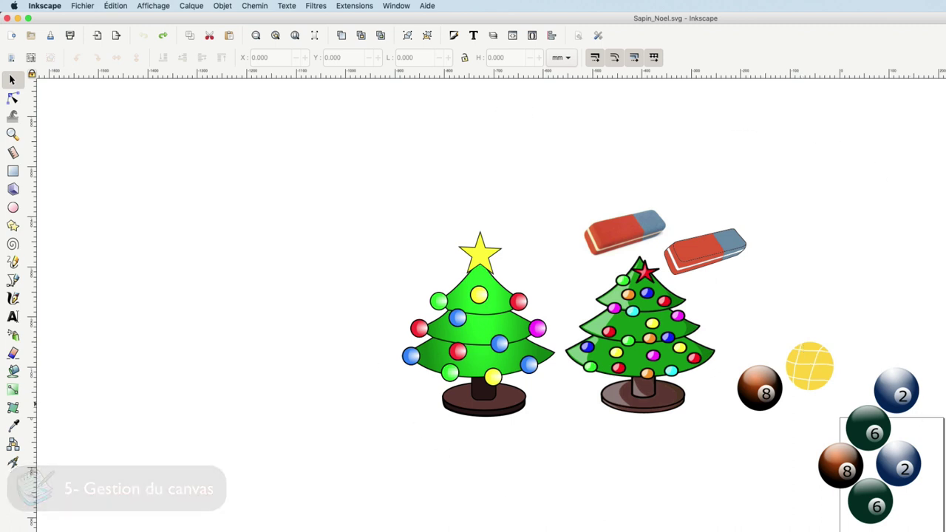
pyautogui.click(94, 6)
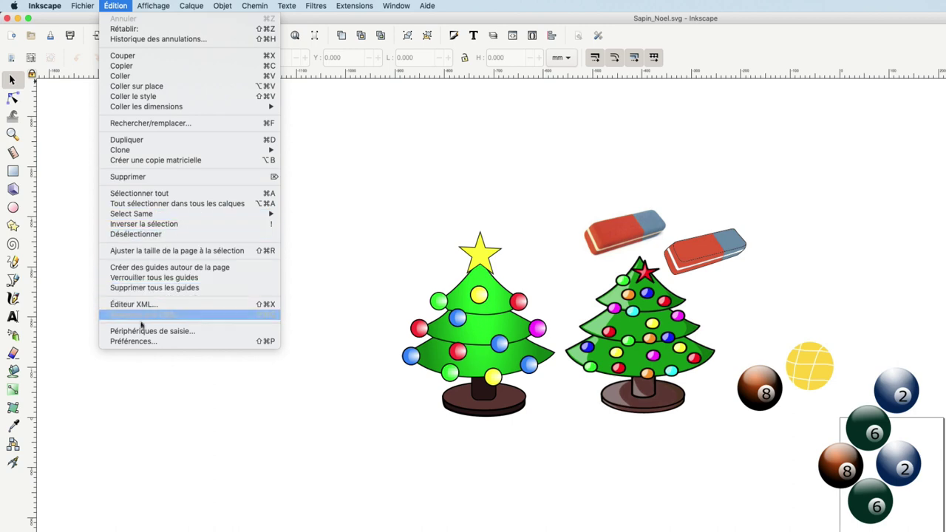
pyautogui.click(137, 345)
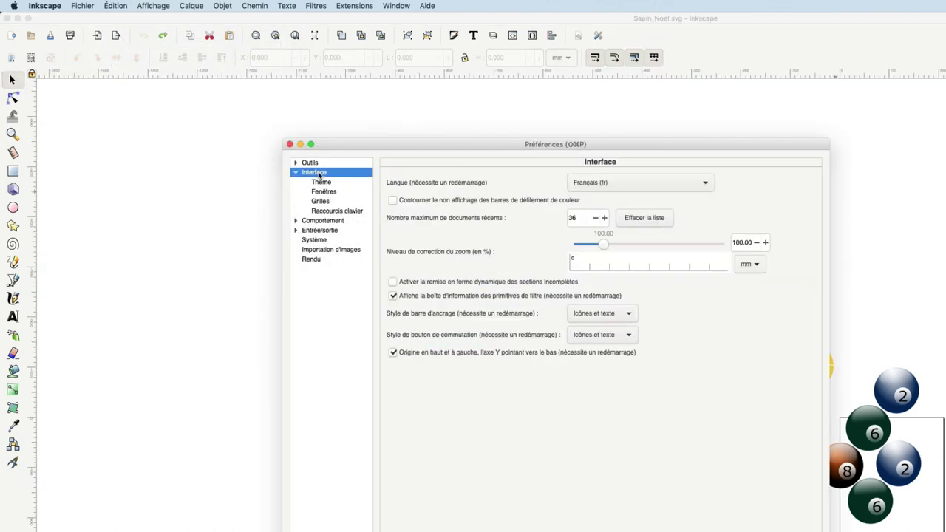
pyautogui.click(336, 212)
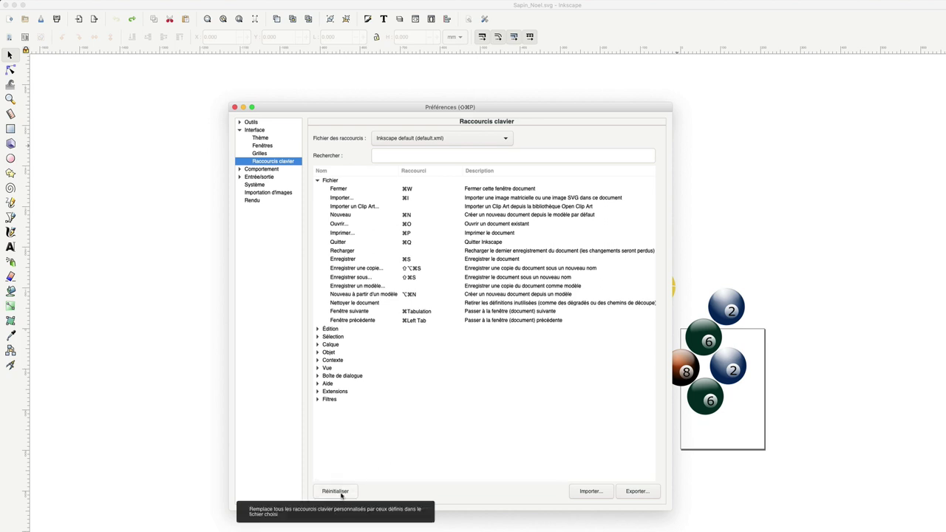
pyautogui.click(235, 107)
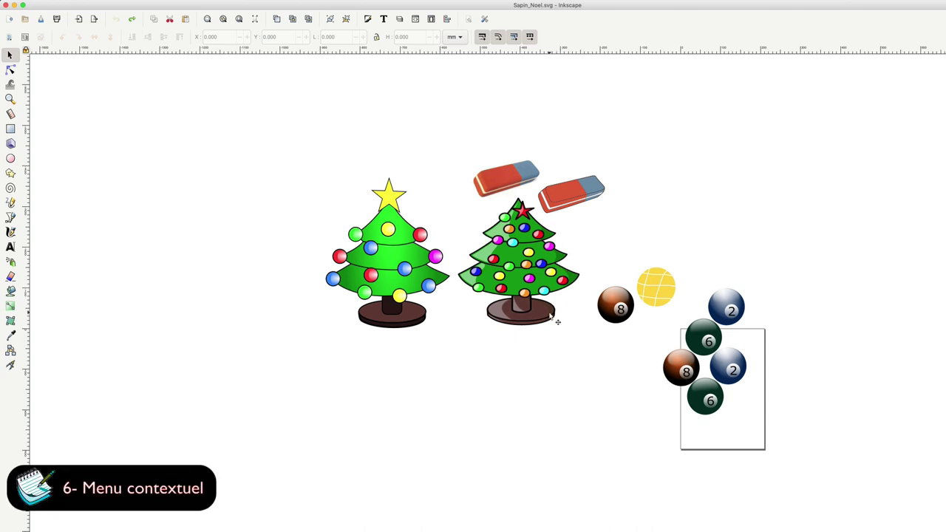
# Select the 8-ball beside the yellow ball and hide it via its context menu
pyautogui.click(619, 307)
pyautogui.rightClick(614, 298)
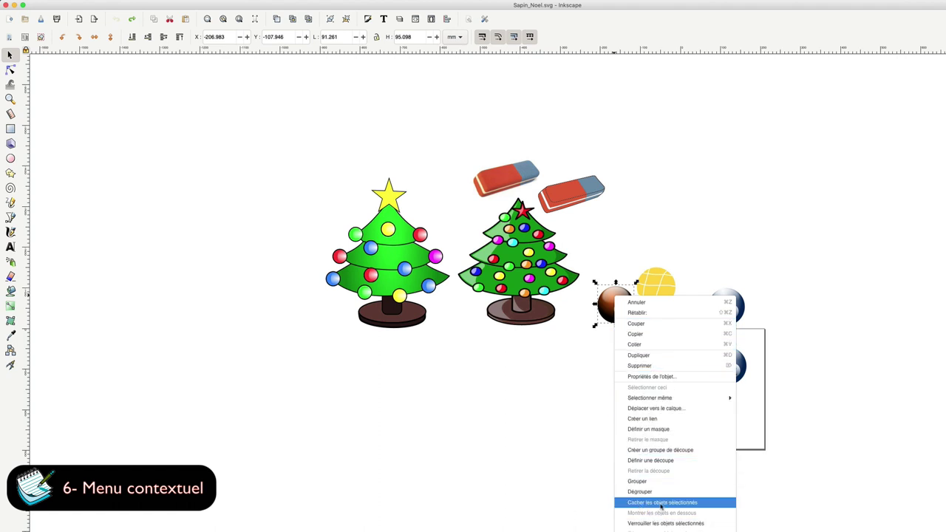
pyautogui.click(655, 504)
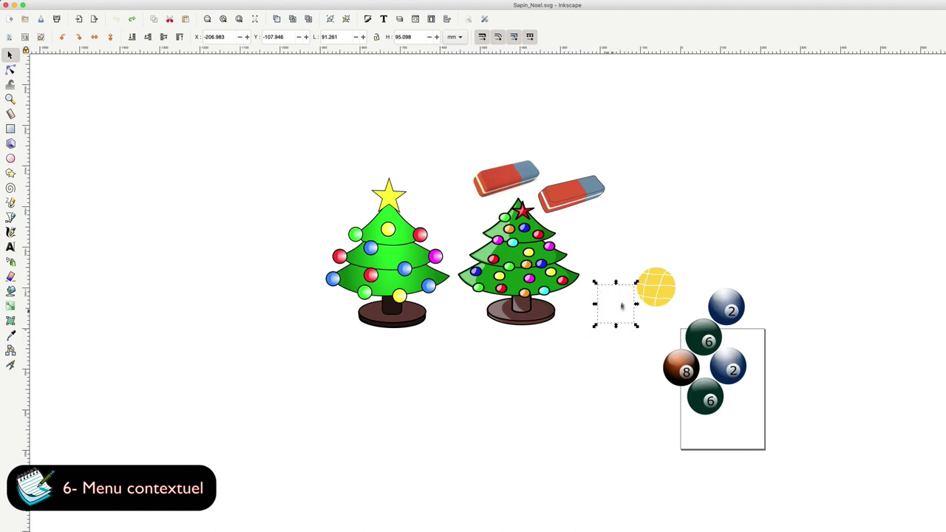
# Reveal the hidden objects, then choose Déverrouiller les objets en dessous on the orange 8-ball
pyautogui.rightClick(614, 305)
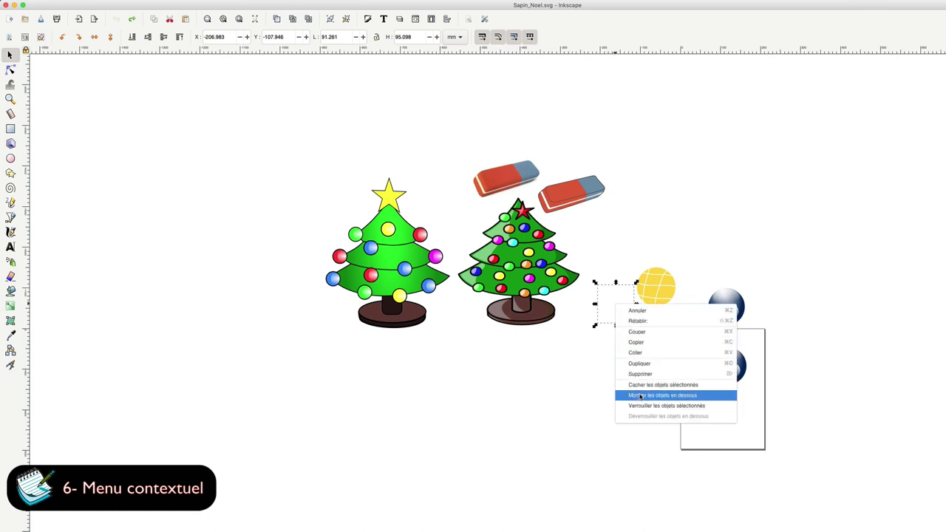
pyautogui.click(640, 396)
pyautogui.rightClick(618, 312)
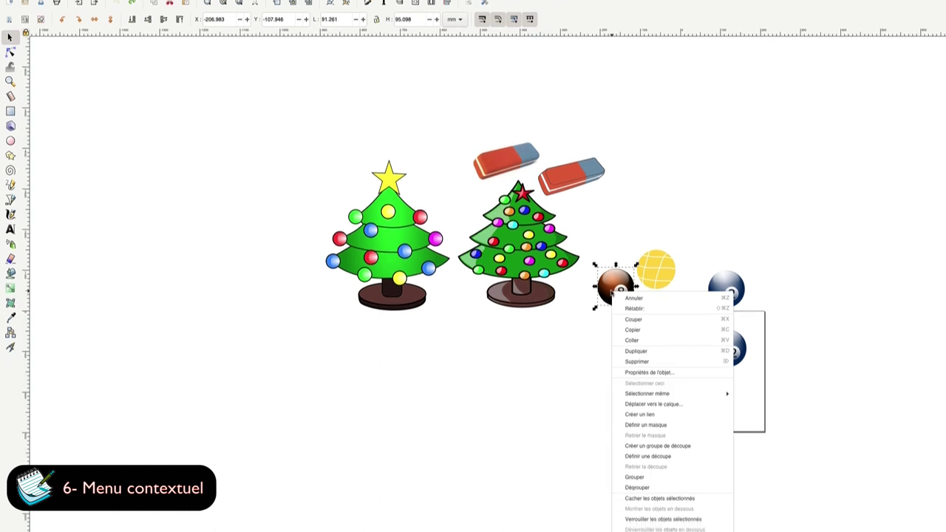
pyautogui.click(648, 498)
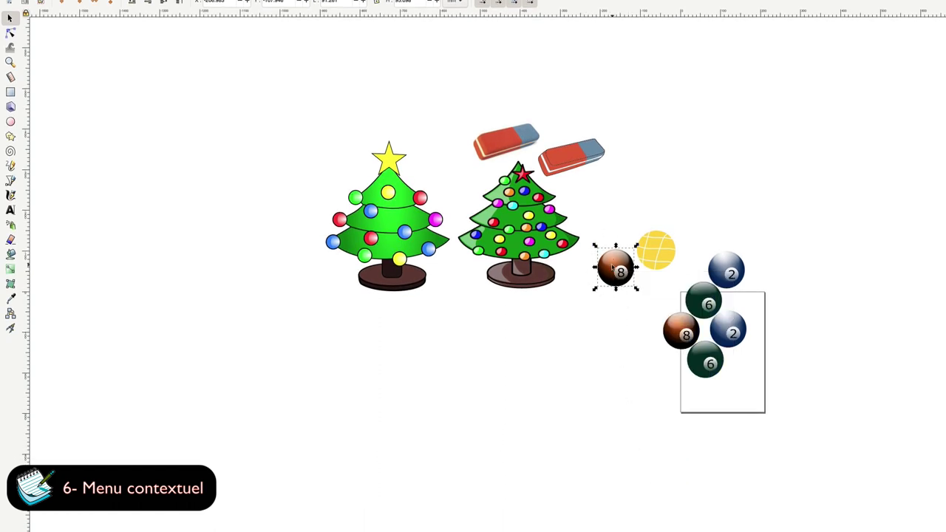
pyautogui.rightClick(613, 270)
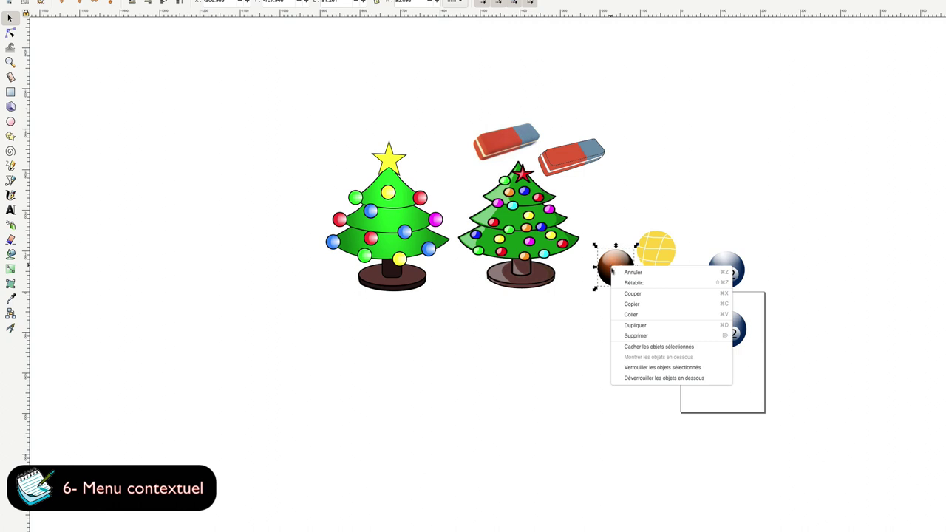
pyautogui.click(637, 378)
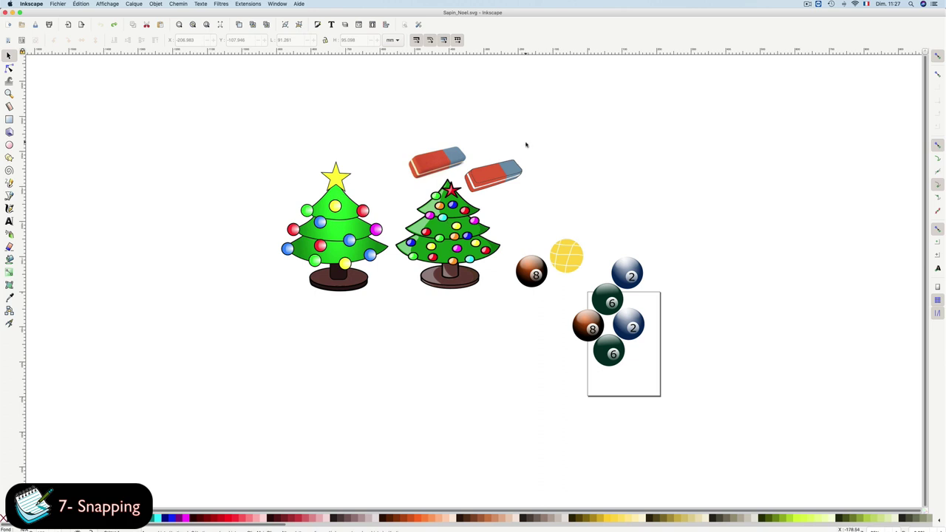
# Switch the interface to the Personnalisé layout, then back to the Défaut layout
pyautogui.click(108, 5)
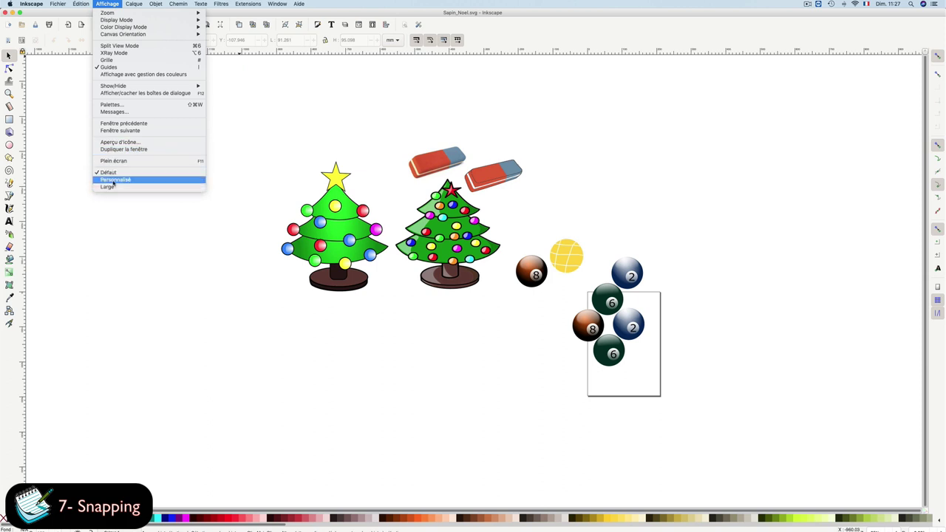
pyautogui.click(107, 187)
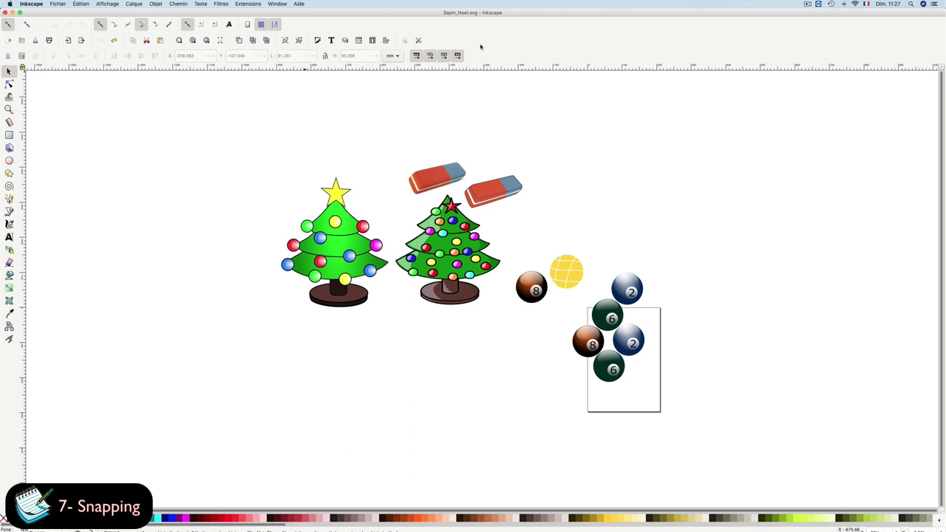
pyautogui.click(106, 5)
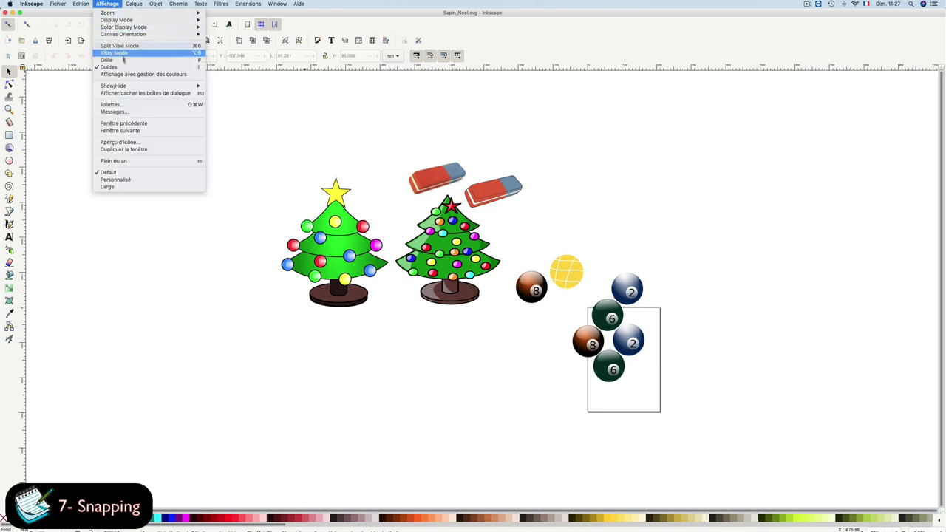
pyautogui.click(111, 173)
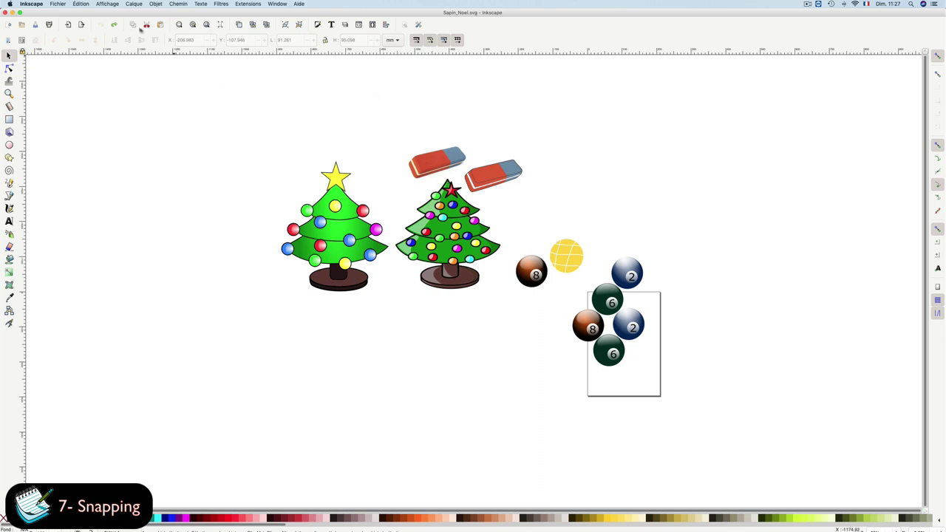
pyautogui.click(85, 4)
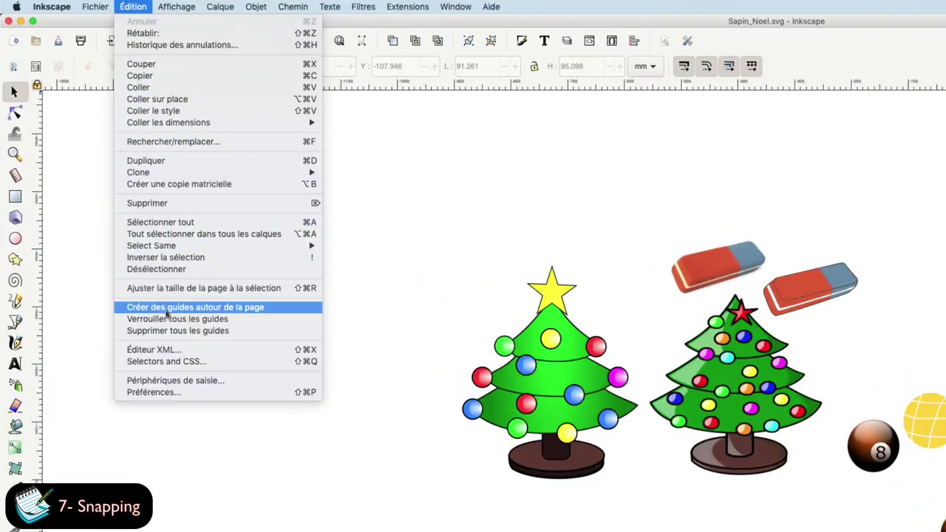
# Uncheck 'Enable snapping in new documents' under Préférences > Comportement > Magnétisme, then close Preferences
pyautogui.click(154, 393)
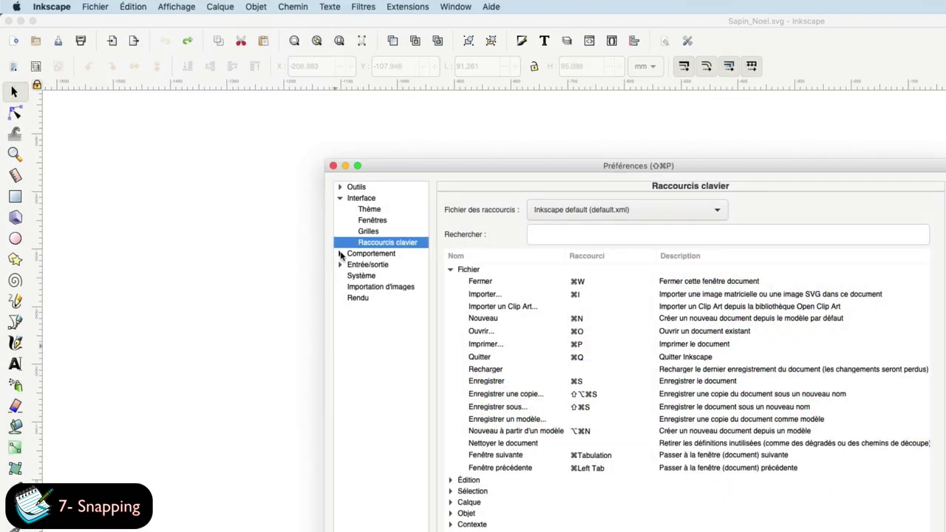
pyautogui.click(341, 254)
pyautogui.click(363, 255)
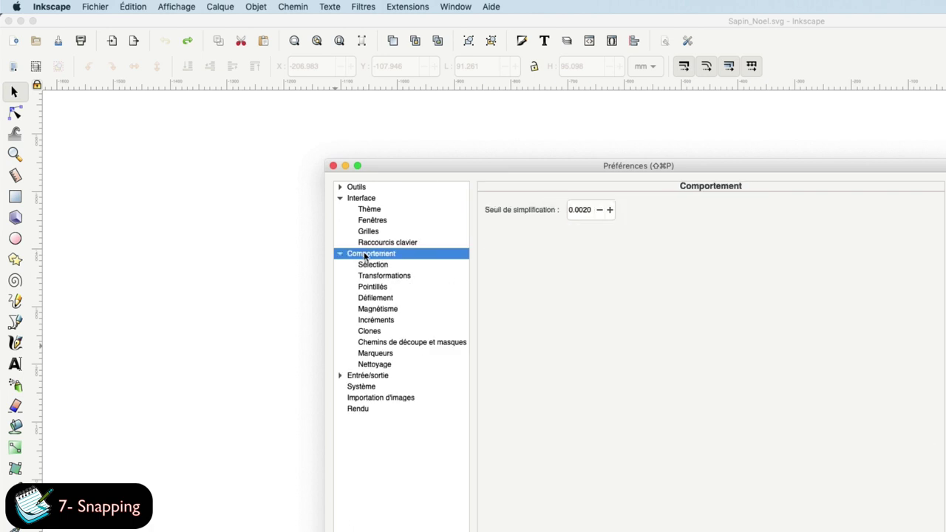
pyautogui.click(376, 310)
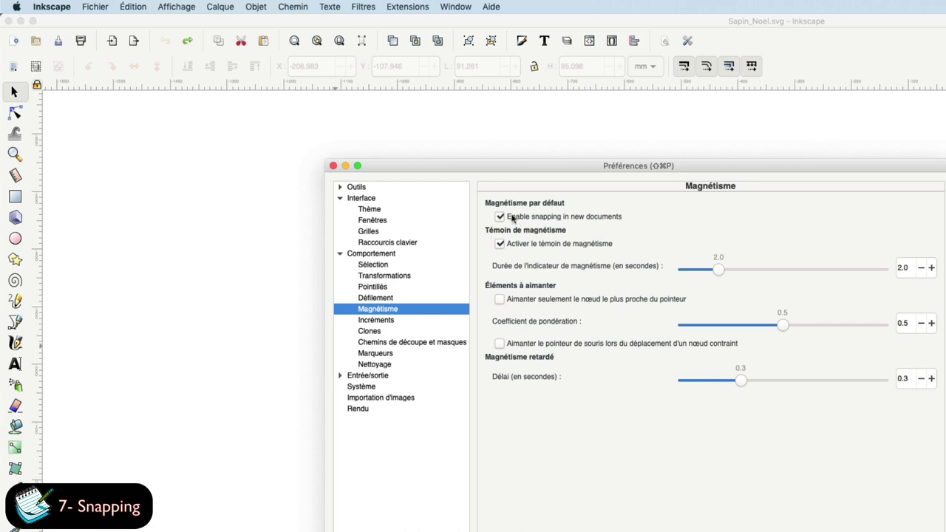
pyautogui.click(500, 217)
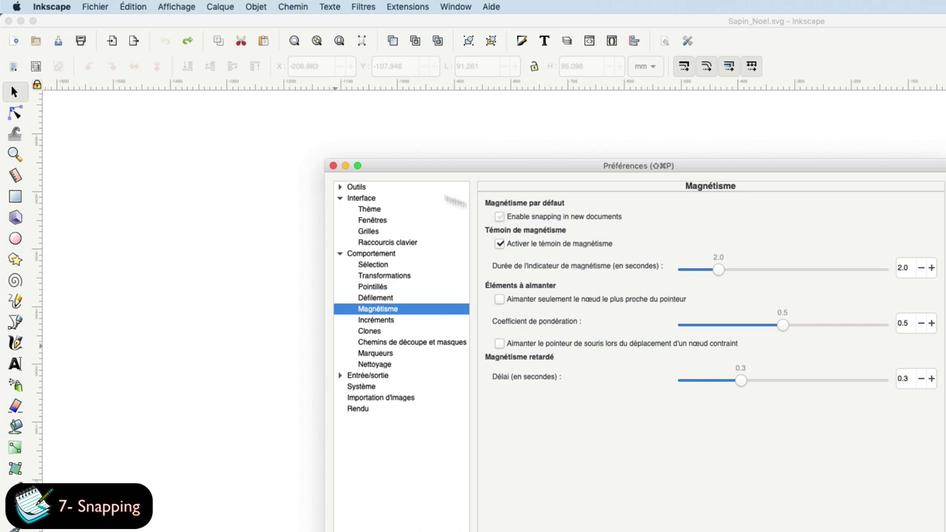
pyautogui.click(334, 165)
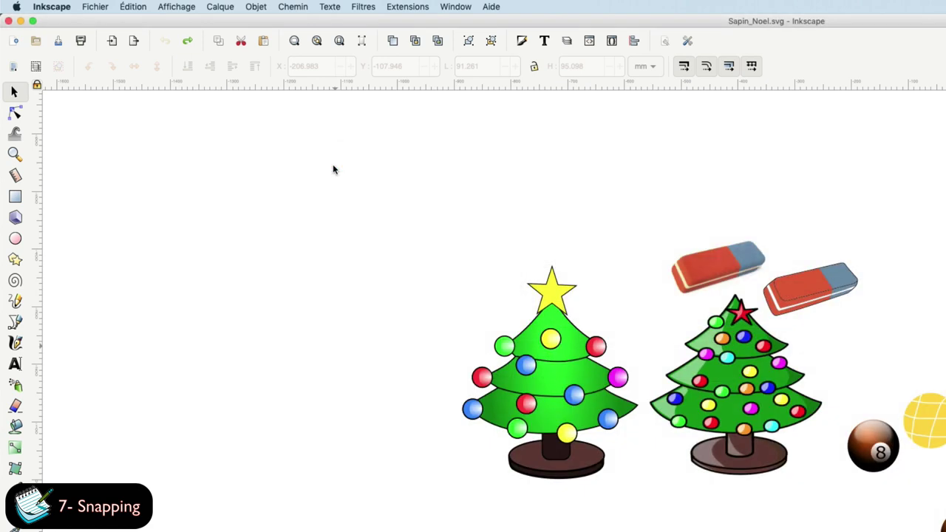
# Draw a blue circle left of the trees, try slice, arc and chord, then make it whole again
pyautogui.click(15, 238)
pyautogui.moveTo(219, 252); pyautogui.dragTo(334, 365)
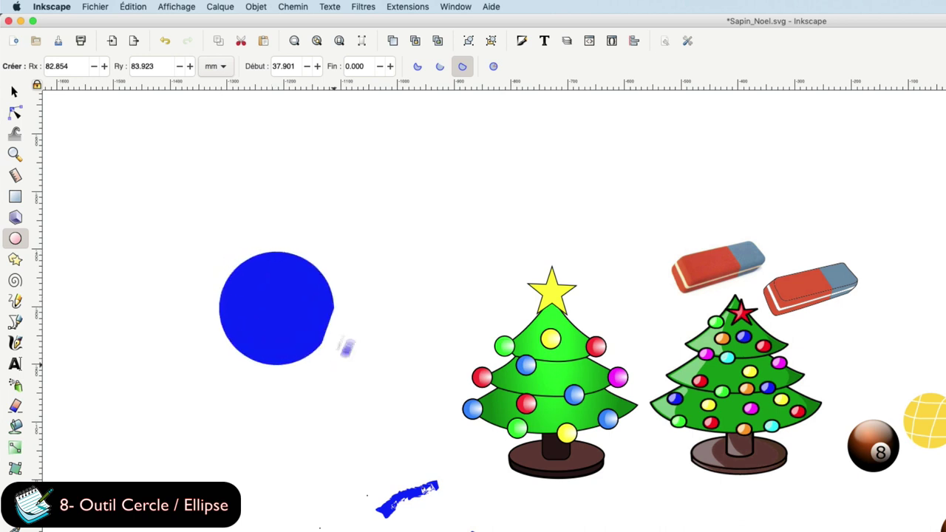
pyautogui.click(426, 66)
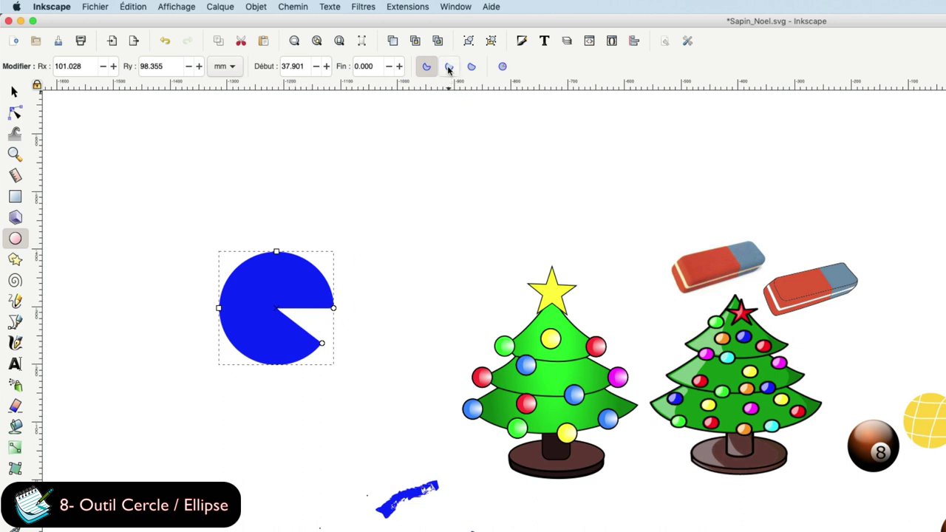
pyautogui.click(448, 66)
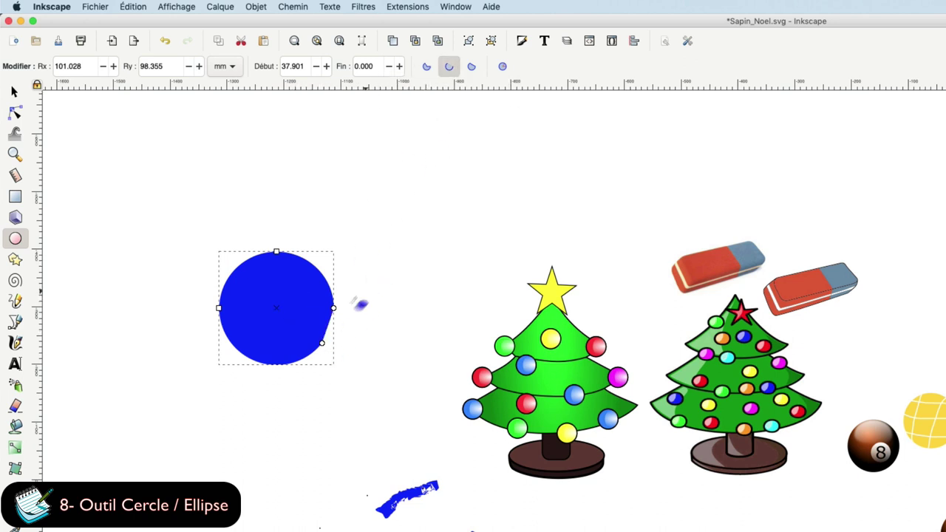
pyautogui.click(472, 68)
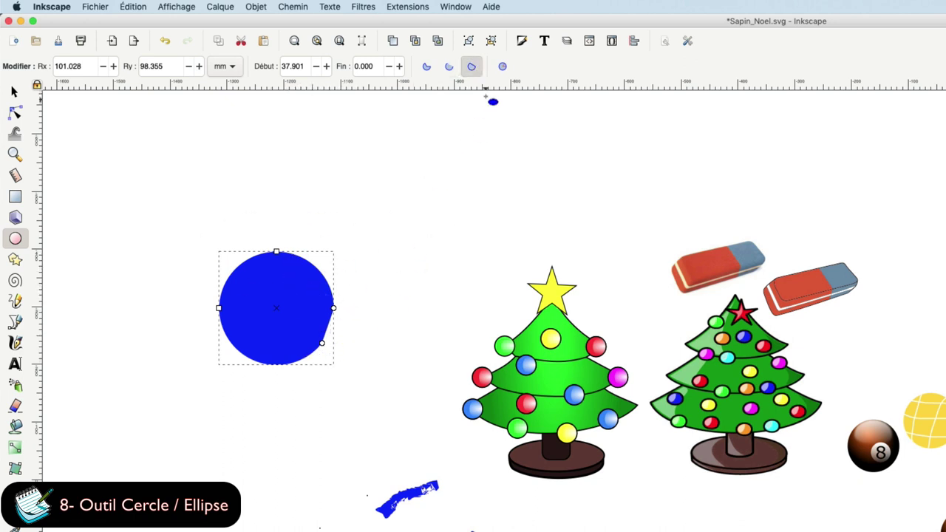
pyautogui.click(502, 68)
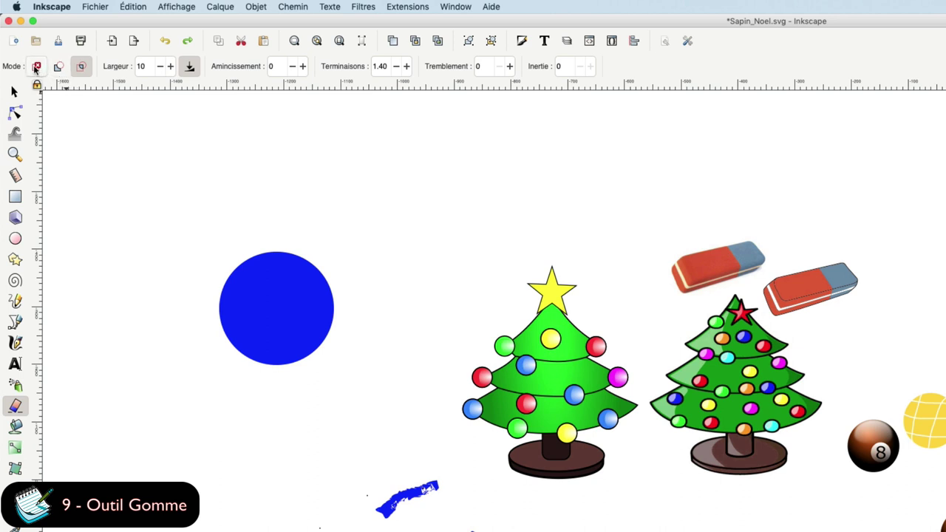
# Test the eraser's delete mode on the blue circle, then undo the deletion
pyautogui.click(36, 68)
pyautogui.moveTo(212, 403); pyautogui.dragTo(354, 244)
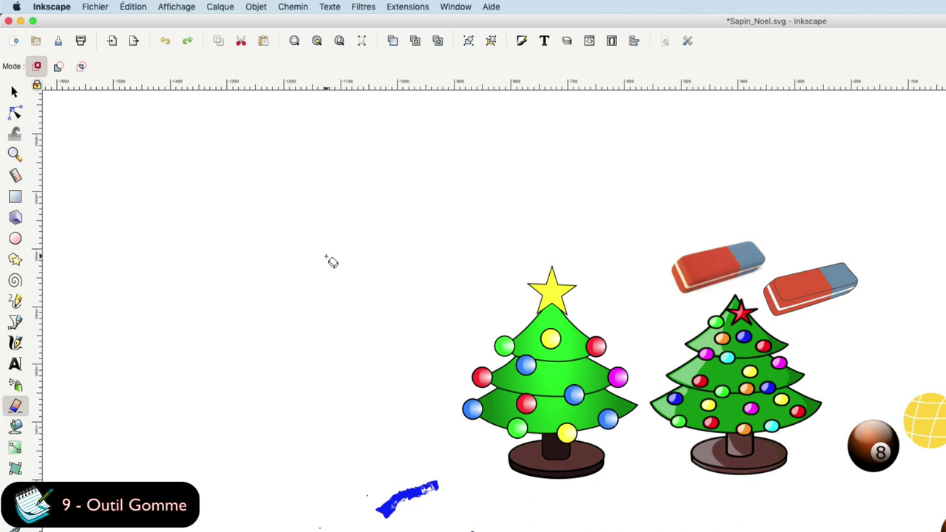
pyautogui.hotkey('ctrl', 'z')
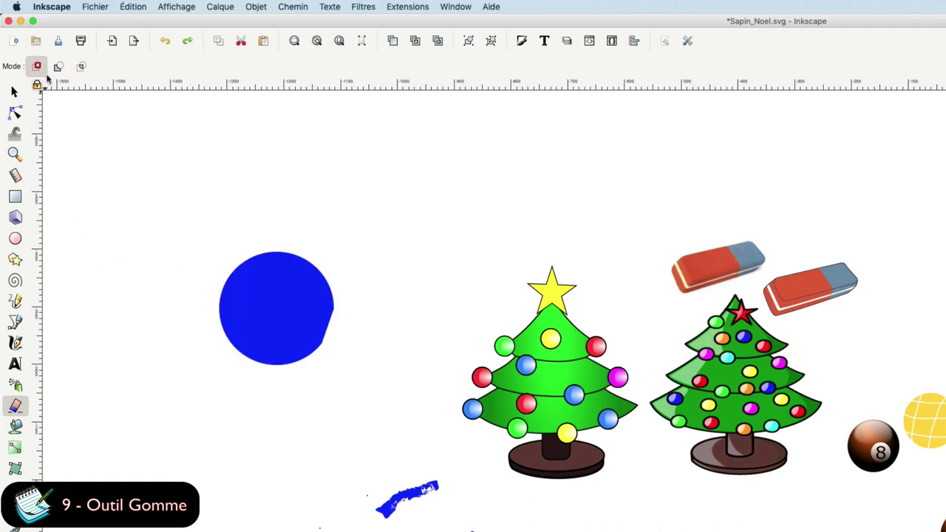
# Cut a white band across the circle's top in cut mode and inspect the resulting nodes
pyautogui.click(58, 65)
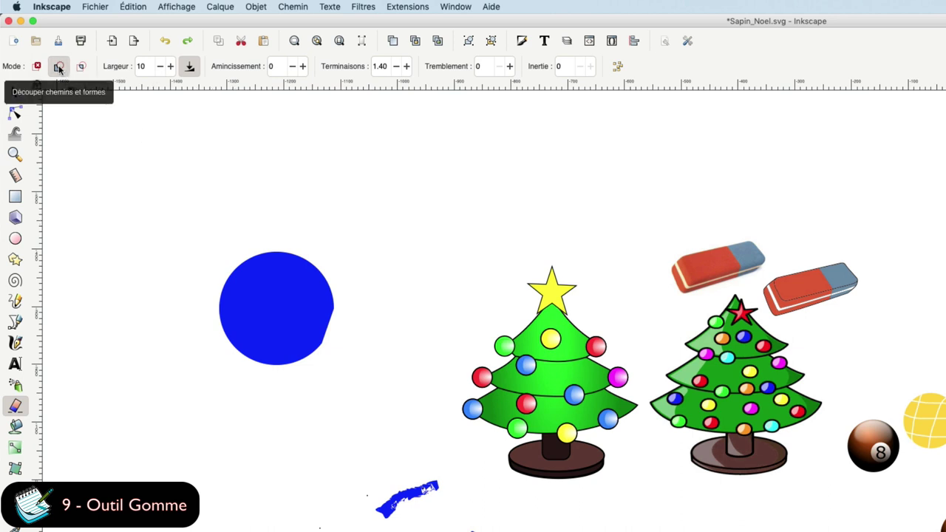
pyautogui.moveTo(226, 231); pyautogui.dragTo(379, 243)
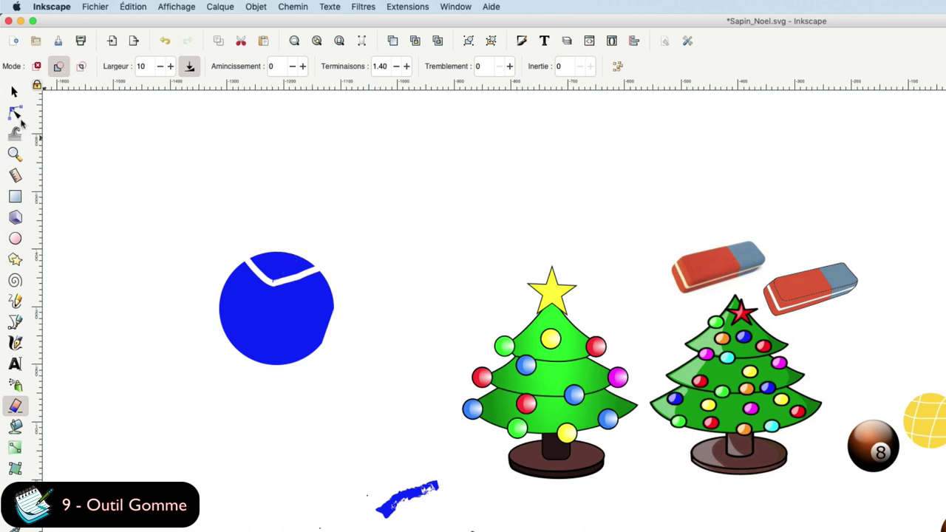
pyautogui.click(15, 112)
pyautogui.click(301, 268)
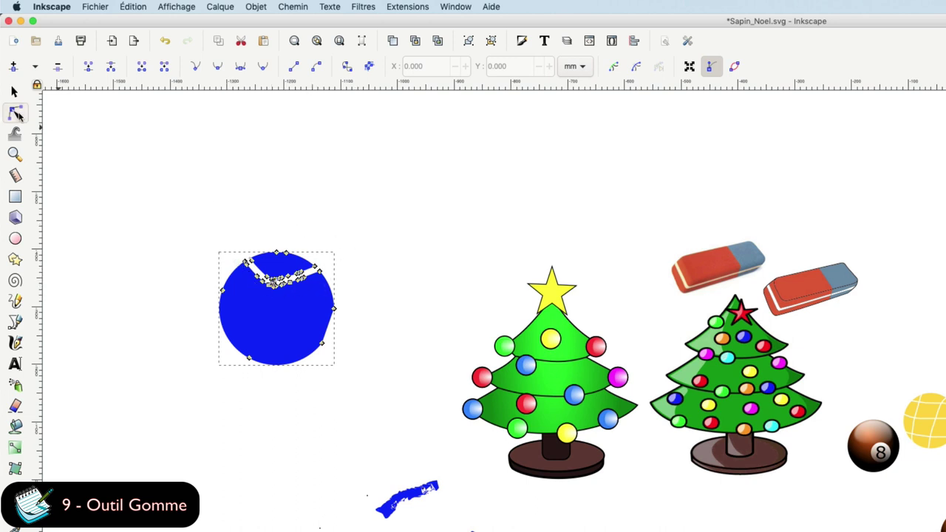
pyautogui.click(14, 91)
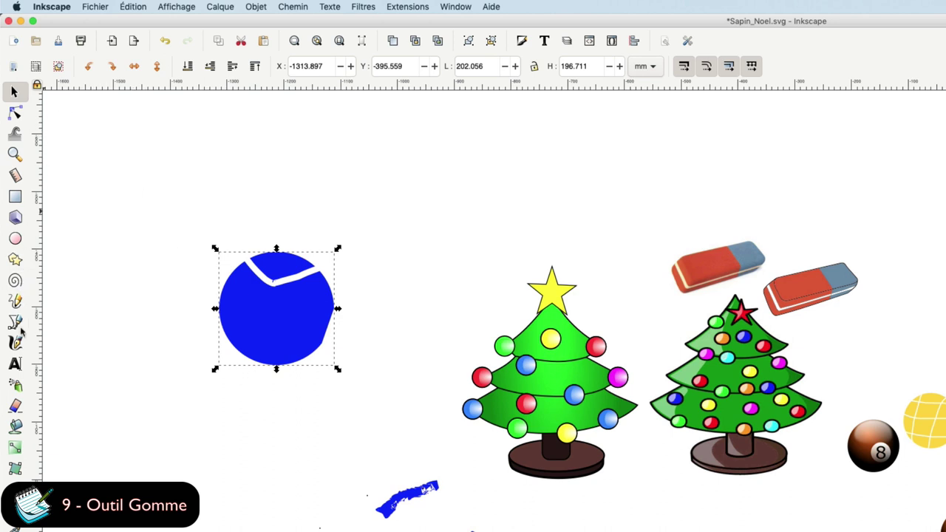
# Erase a second band across the circle's lower part in clip mode, then deselect it
pyautogui.click(15, 405)
pyautogui.click(82, 65)
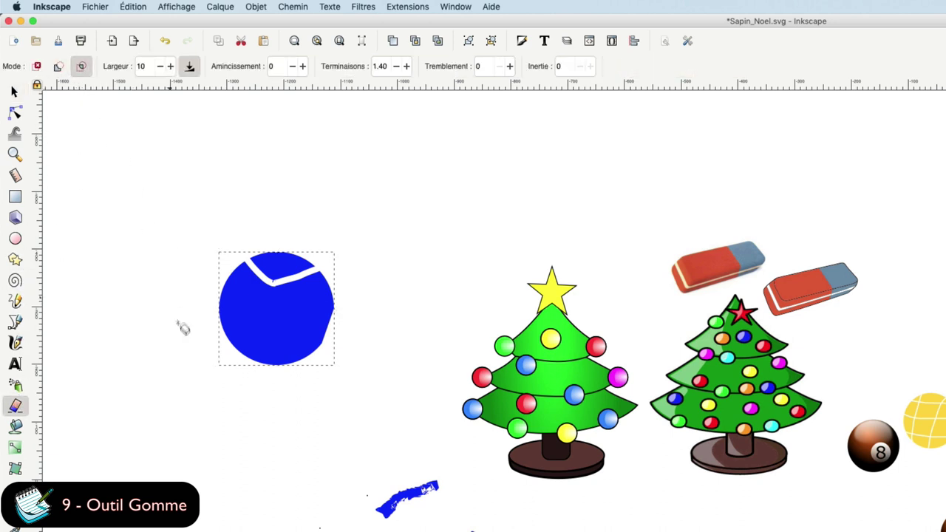
pyautogui.moveTo(213, 364)
pyautogui.mouseDown()
pyautogui.moveTo(264, 331)
pyautogui.moveTo(327, 381)
pyautogui.mouseUp()
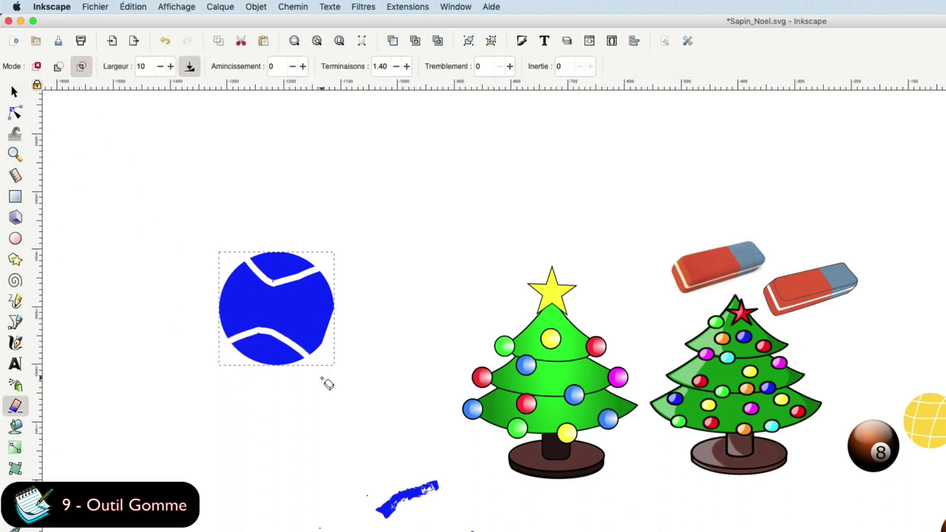
pyautogui.click(14, 92)
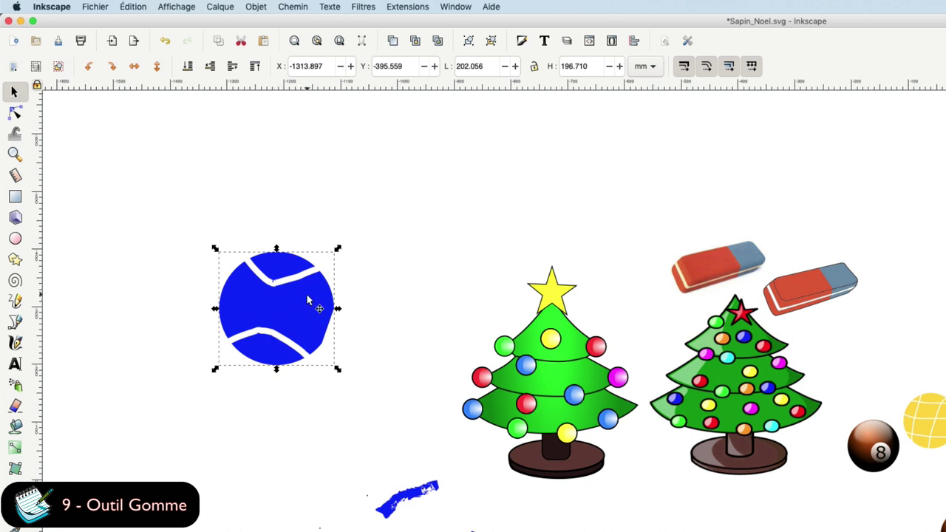
pyautogui.click(306, 235)
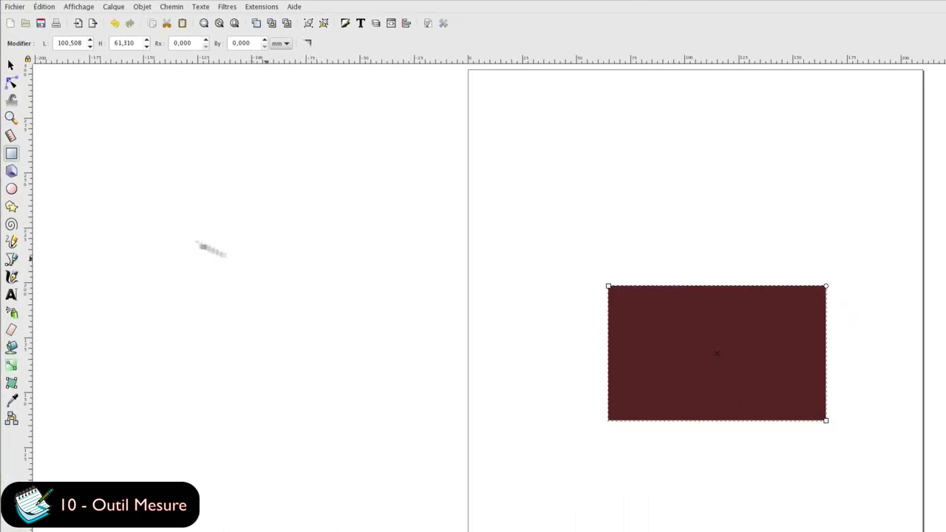
# Measure the dark red rectangle's diagonal, then draw a blue rectangle and measure it at 509.77 mm
pyautogui.click(12, 135)
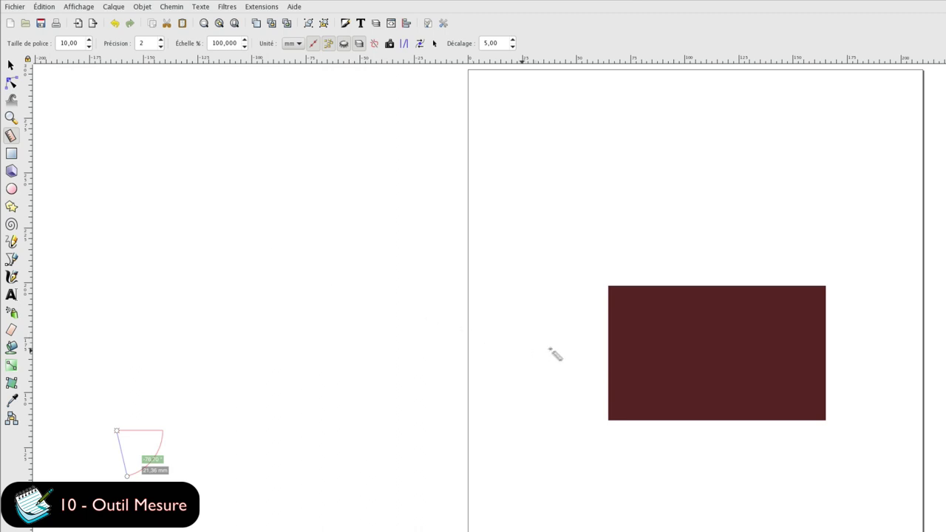
pyautogui.moveTo(608, 287); pyautogui.dragTo(826, 420)
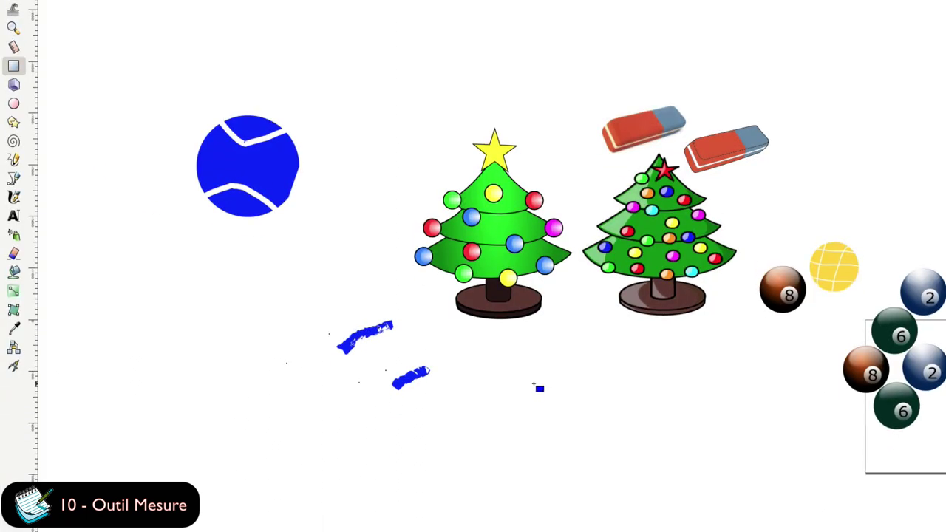
pyautogui.moveTo(533, 383); pyautogui.dragTo(763, 505)
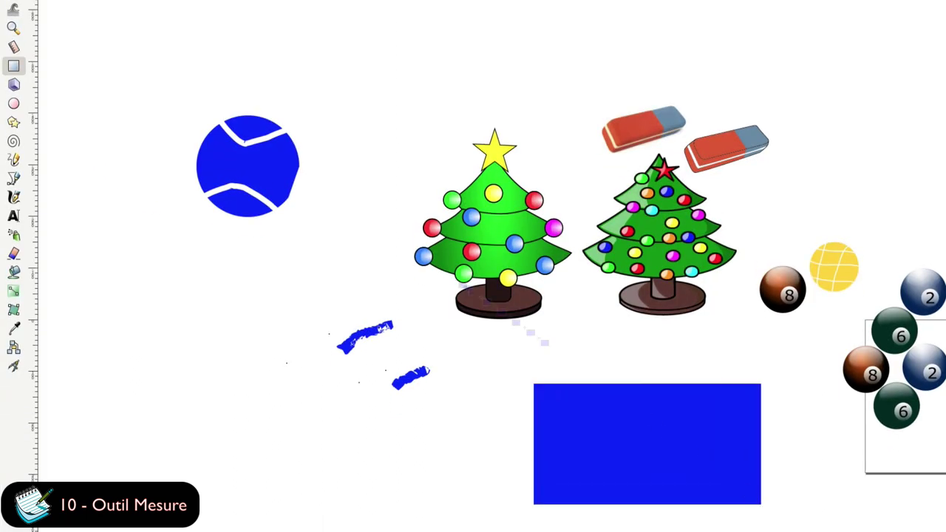
pyautogui.click(14, 47)
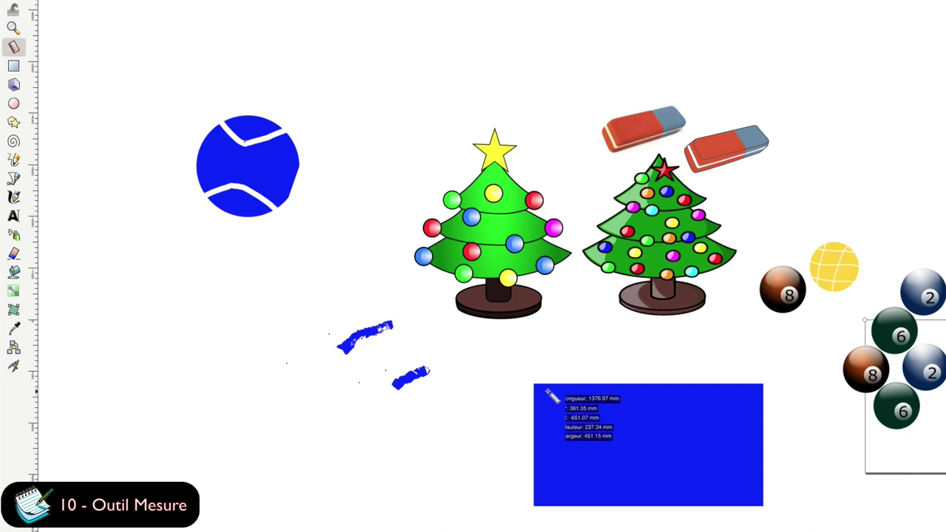
pyautogui.moveTo(533, 384)
pyautogui.mouseDown()
pyautogui.moveTo(699, 487)
pyautogui.moveTo(768, 510)
pyautogui.mouseUp()
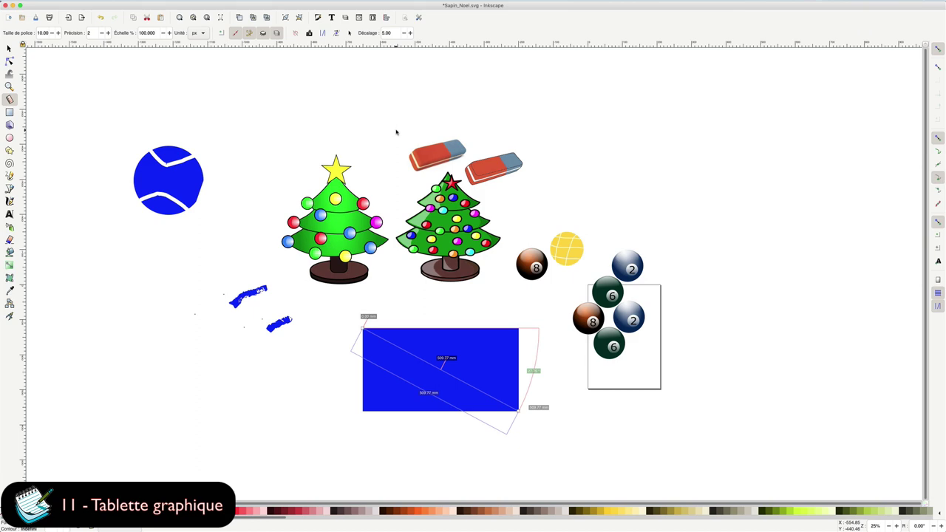
# Try the Pencil, Spray and Eraser tools, then rubber-band select every drawing on the canvas
pyautogui.click(10, 176)
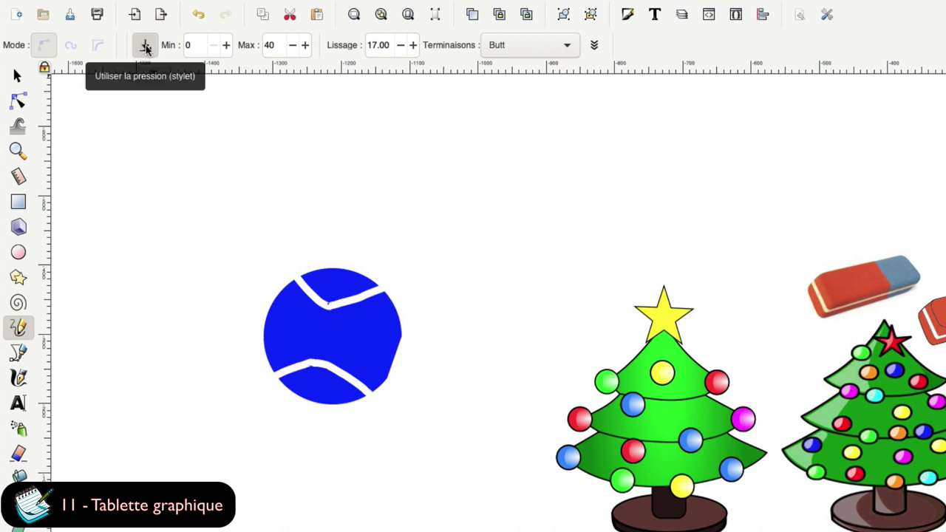
pyautogui.click(19, 428)
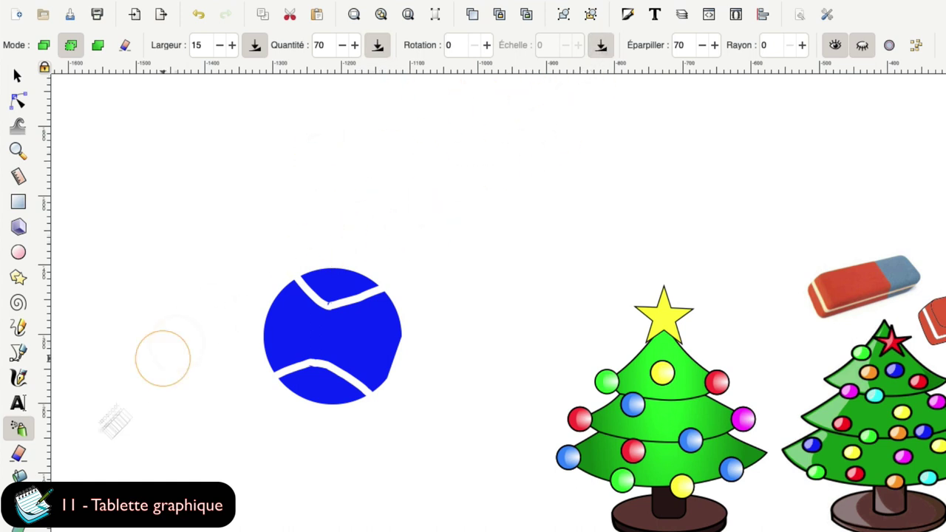
pyautogui.click(18, 453)
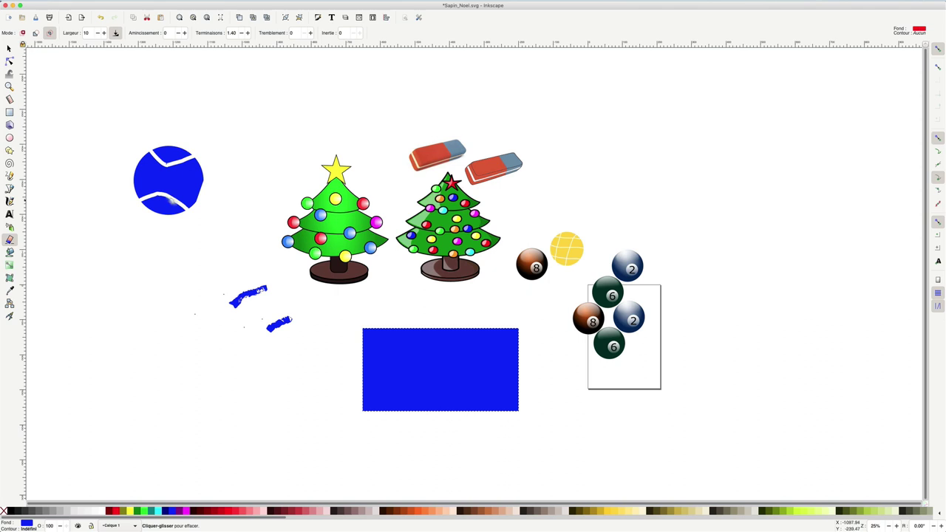
pyautogui.click(9, 48)
pyautogui.moveTo(105, 108); pyautogui.dragTo(712, 453)
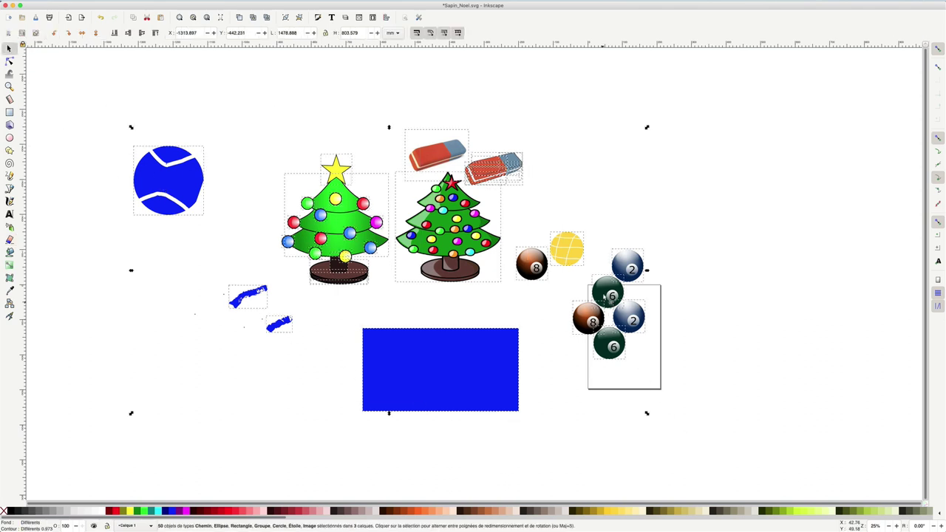
# Delete all selected drawings, zoom to the page, and draw a 36.030 × 36.781 mm blue square
pyautogui.rightClick(604, 291)
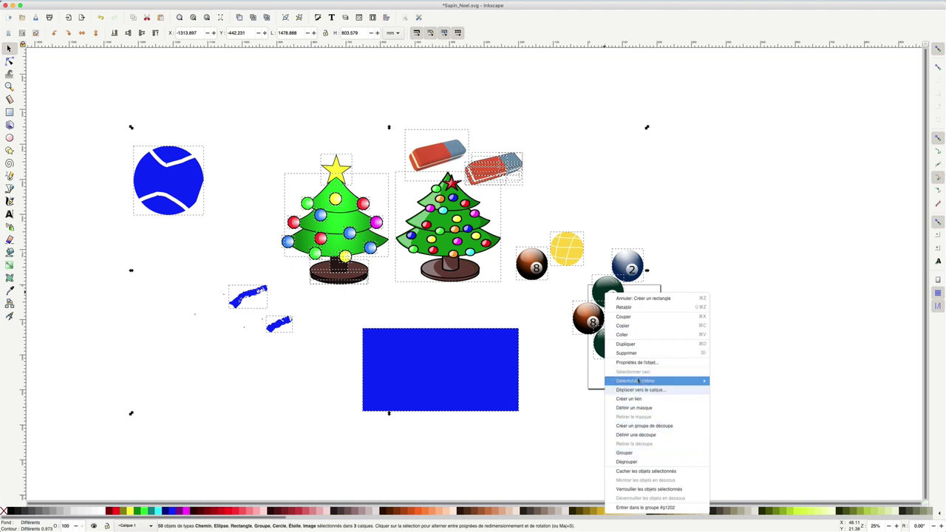
pyautogui.click(626, 352)
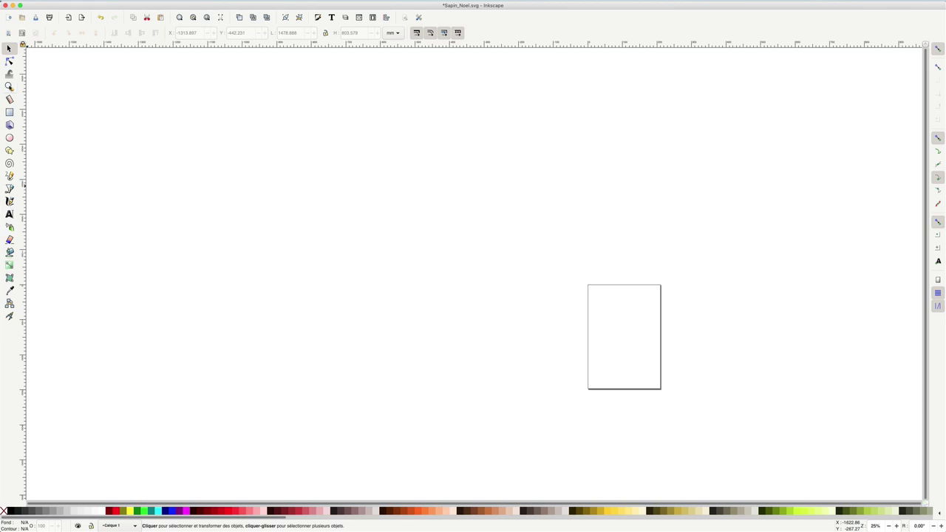
pyautogui.press('z')
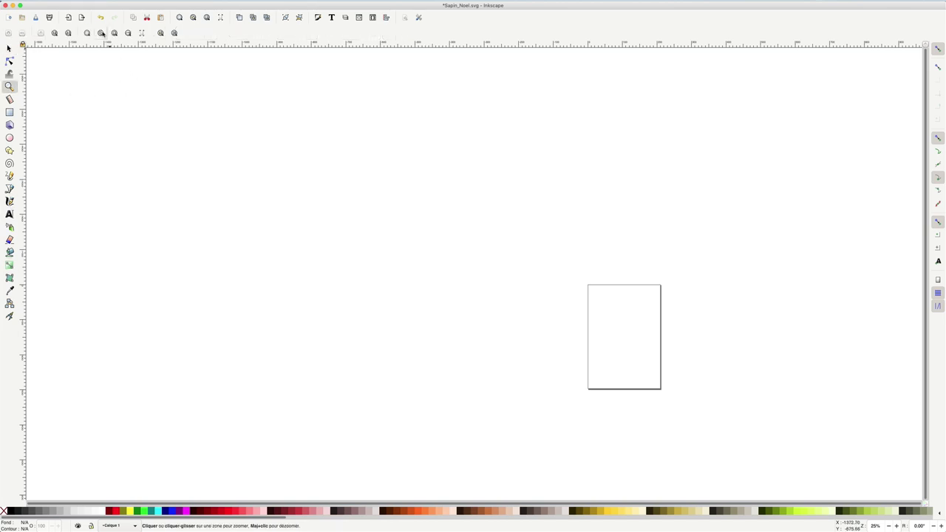
pyautogui.click(114, 33)
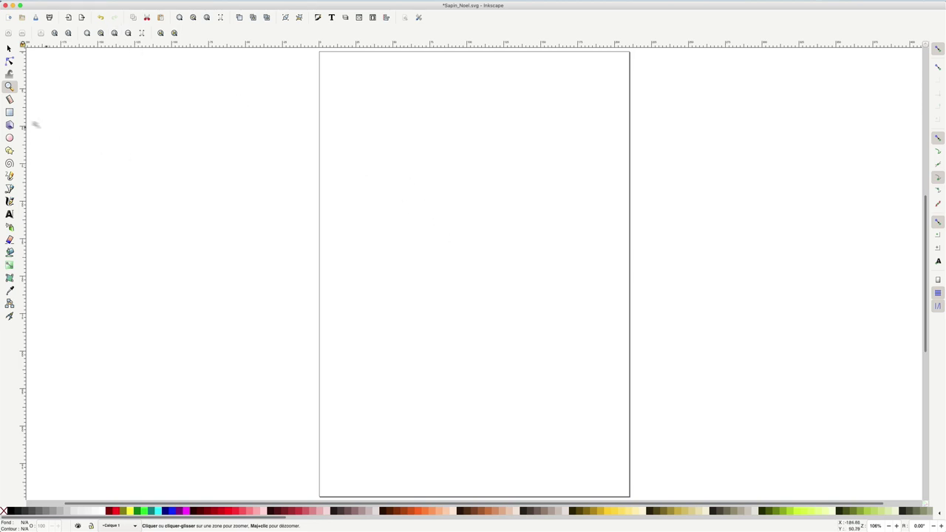
pyautogui.press('r')
pyautogui.moveTo(363, 214); pyautogui.dragTo(421, 273)
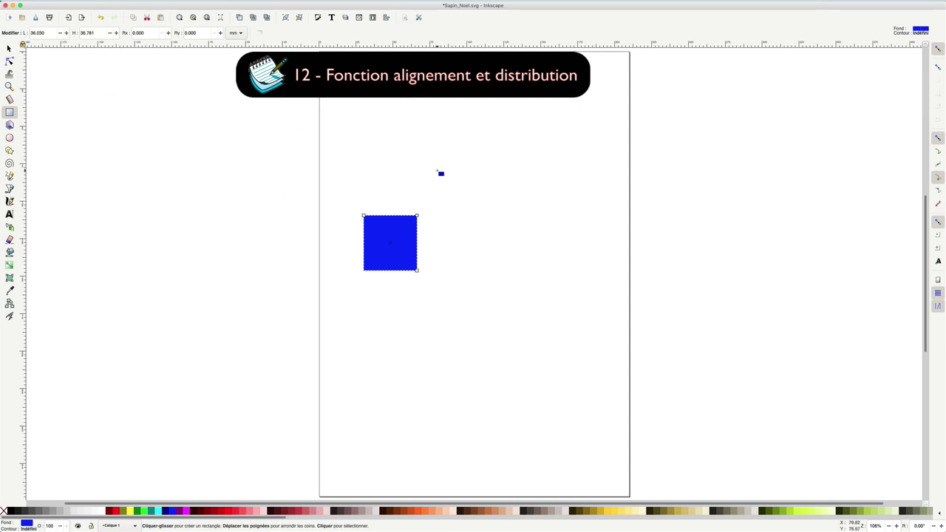
# Draw three more rectangles: one upper right, one lower right, and a small one between
pyautogui.moveTo(437, 170); pyautogui.dragTo(484, 230)
pyautogui.moveTo(453, 268); pyautogui.dragTo(508, 321)
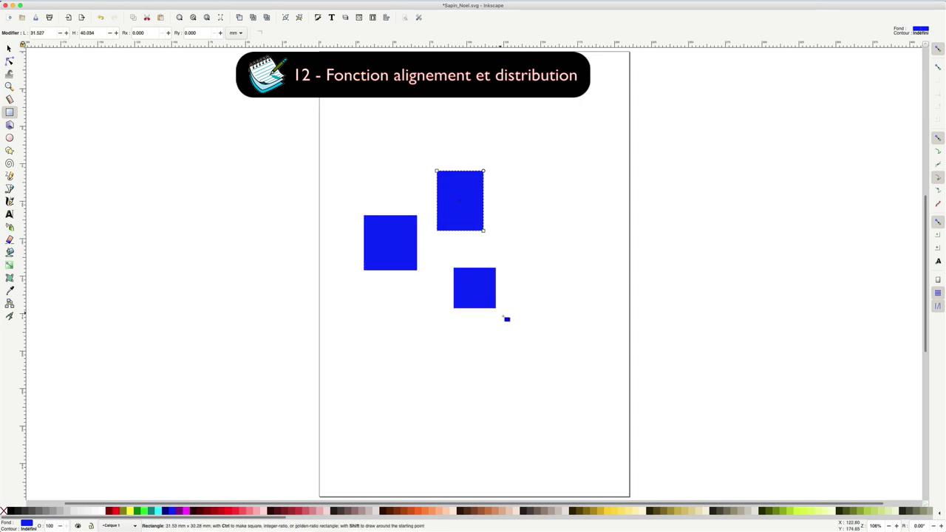
pyautogui.moveTo(423, 243); pyautogui.dragTo(442, 262)
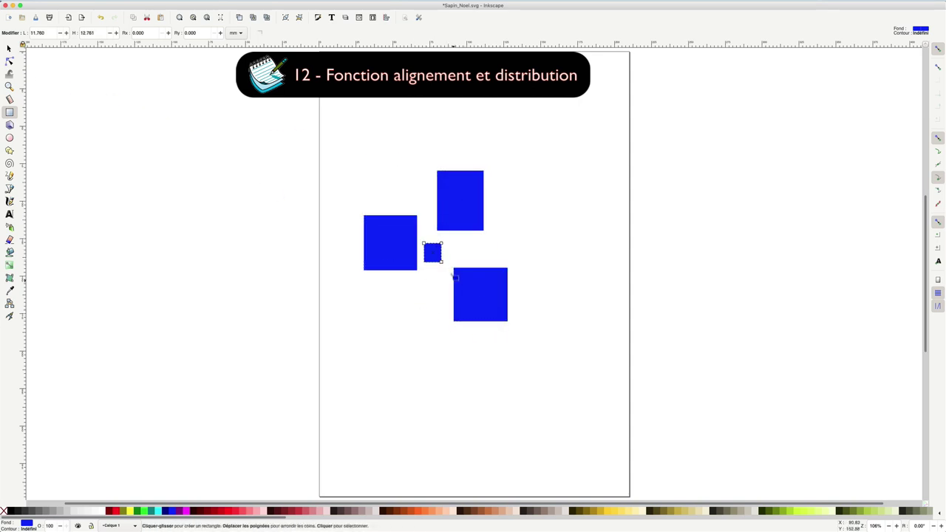
# Colour the small rectangle red, the left square teal, the top orange and the lower magenta
pyautogui.click(9, 48)
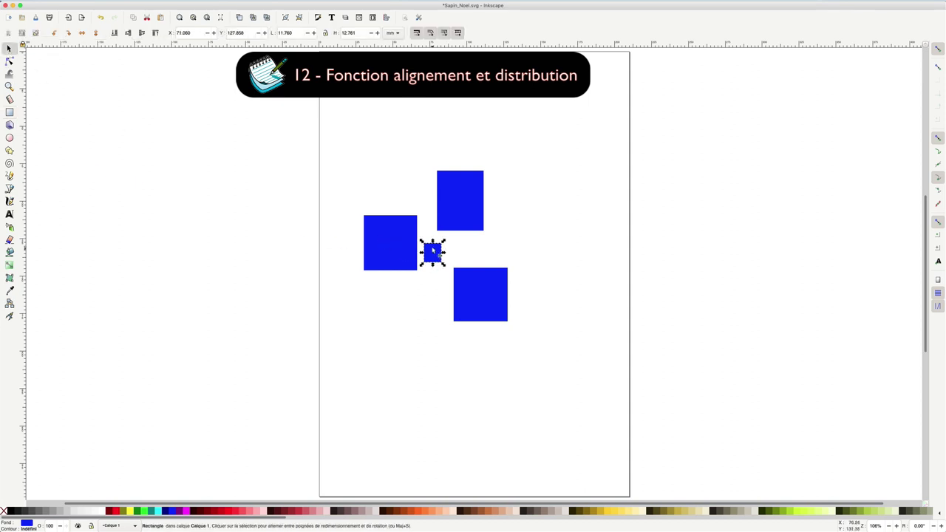
pyautogui.click(243, 511)
pyautogui.click(379, 237)
pyautogui.click(150, 512)
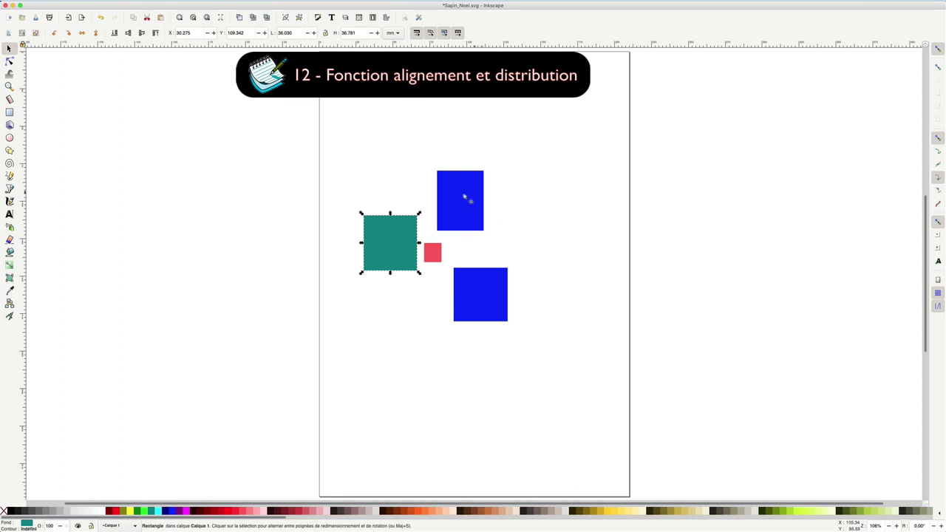
pyautogui.click(464, 196)
pyautogui.click(419, 511)
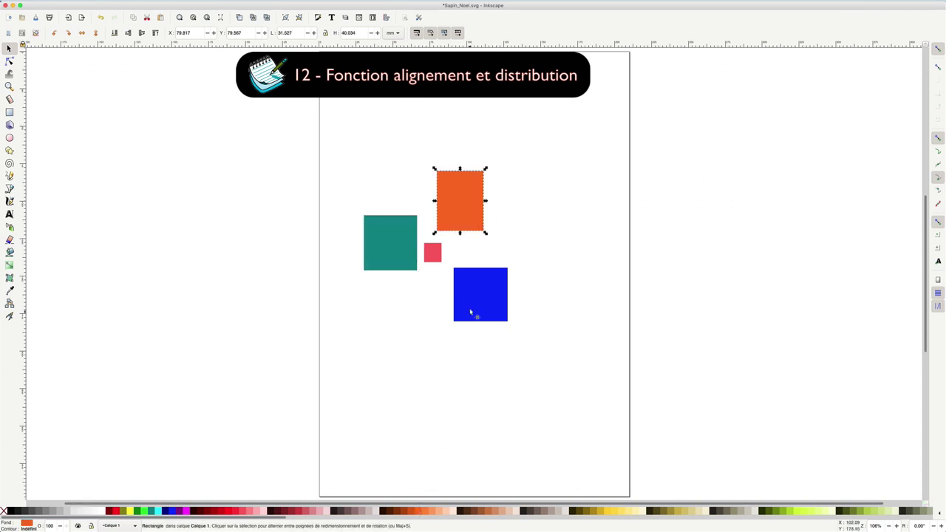
pyautogui.click(470, 313)
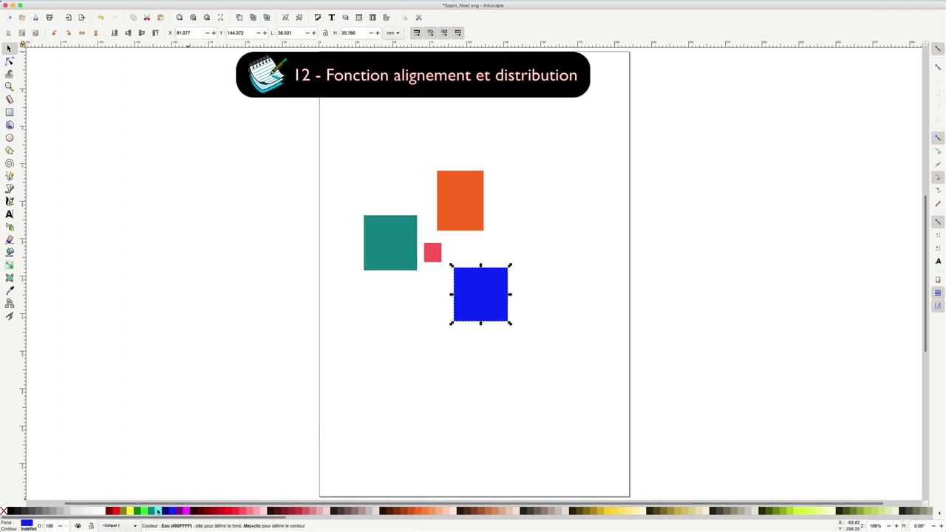
pyautogui.click(185, 511)
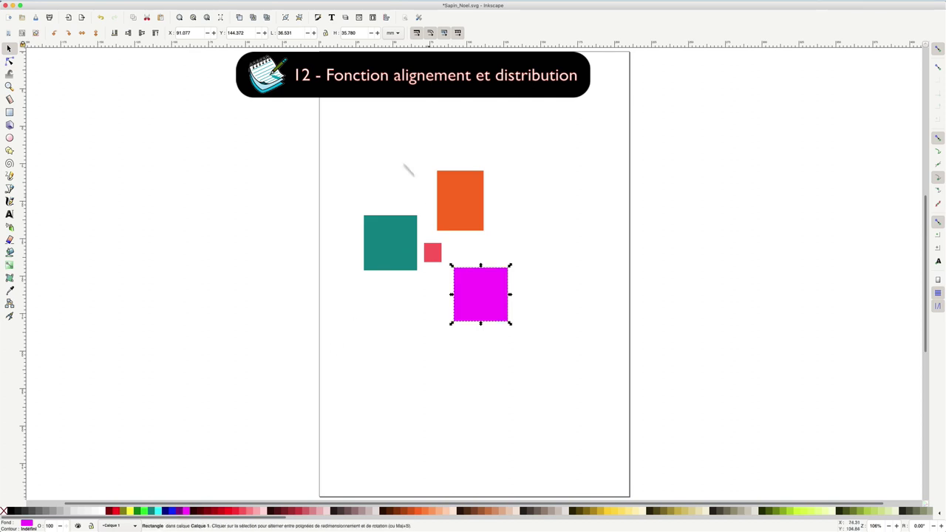
pyautogui.moveTo(341, 132); pyautogui.dragTo(529, 343)
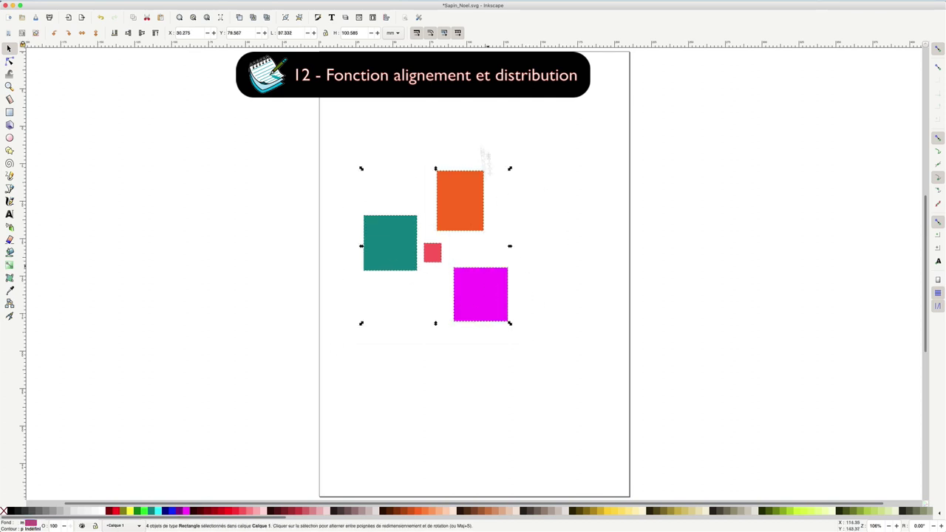
# Open Align and Distribute relative to the selection area, then test-scale and rotate the four rectangles and undo both
pyautogui.click(385, 17)
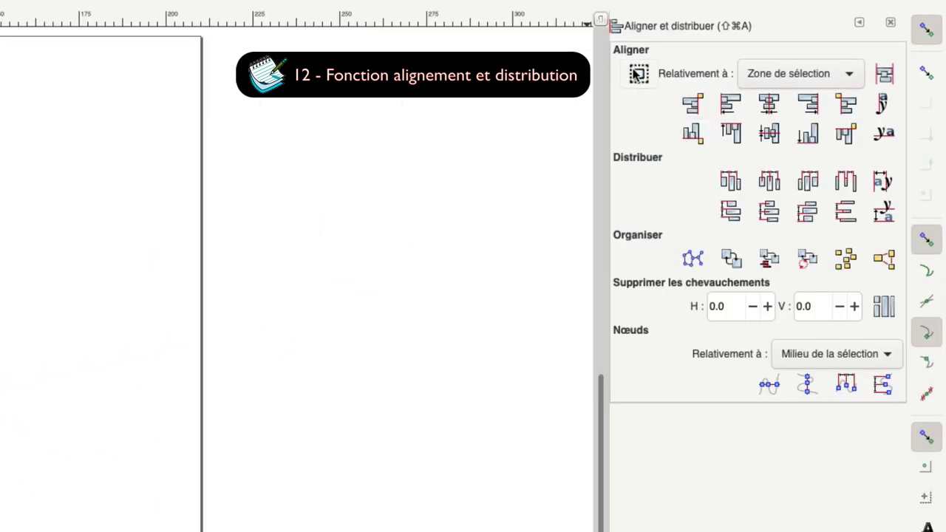
pyautogui.click(638, 73)
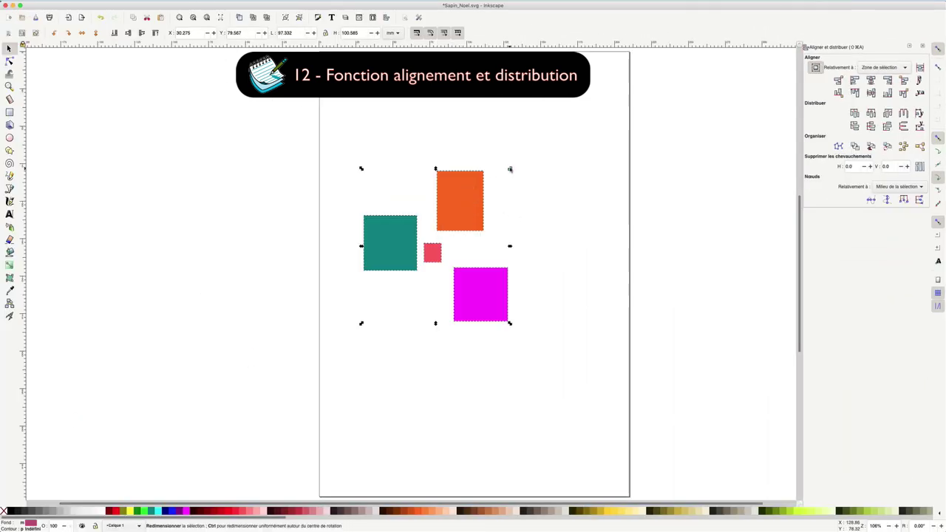
pyautogui.moveTo(509, 169)
pyautogui.mouseDown()
pyautogui.moveTo(532, 145)
pyautogui.moveTo(492, 178)
pyautogui.moveTo(503, 256)
pyautogui.mouseUp()
pyautogui.click(459, 195)
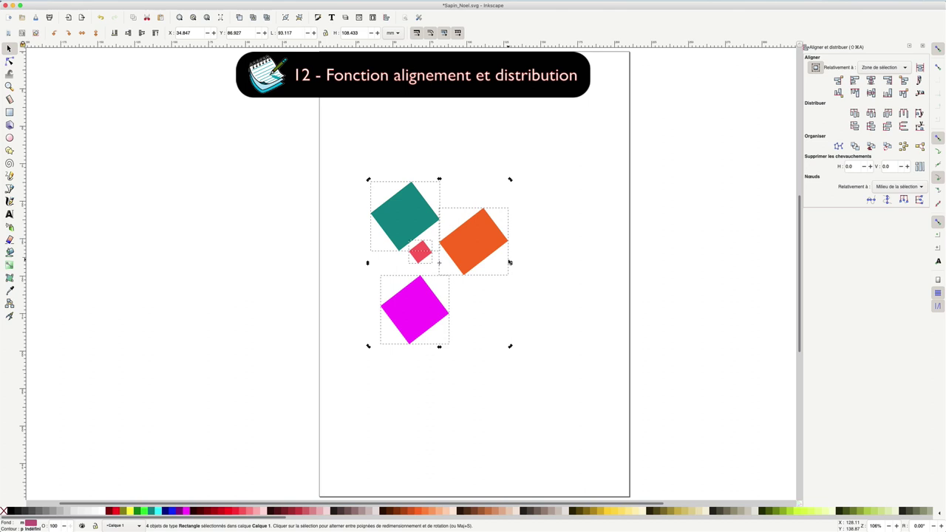
pyautogui.hotkey('ctrl', 'z')
pyautogui.click(449, 195)
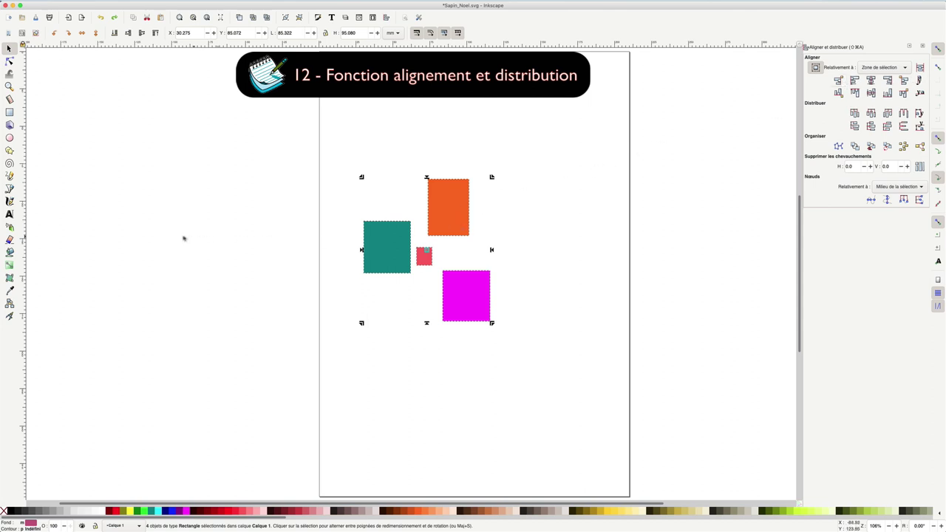
pyautogui.click(9, 112)
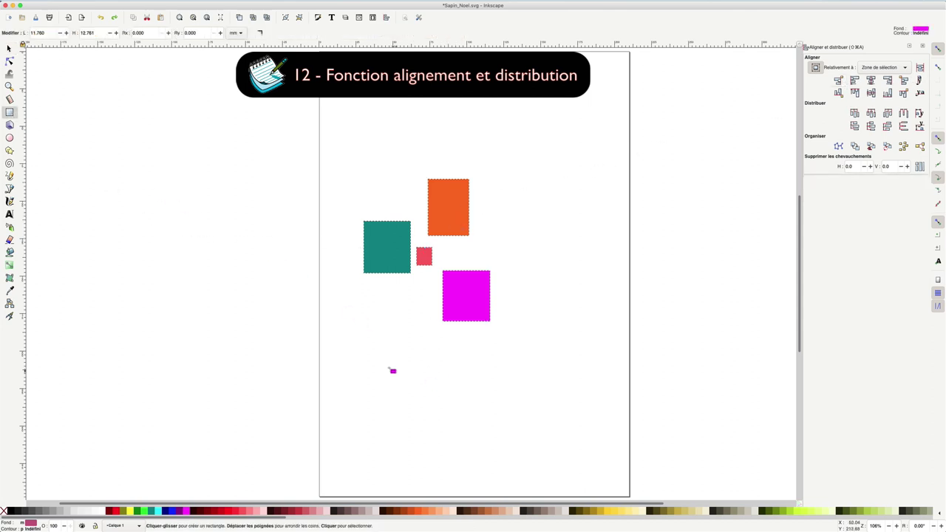
# Draw a magenta rectangle below the four rectangles and toggle its rotate and resize handles
pyautogui.moveTo(385, 364); pyautogui.dragTo(451, 419)
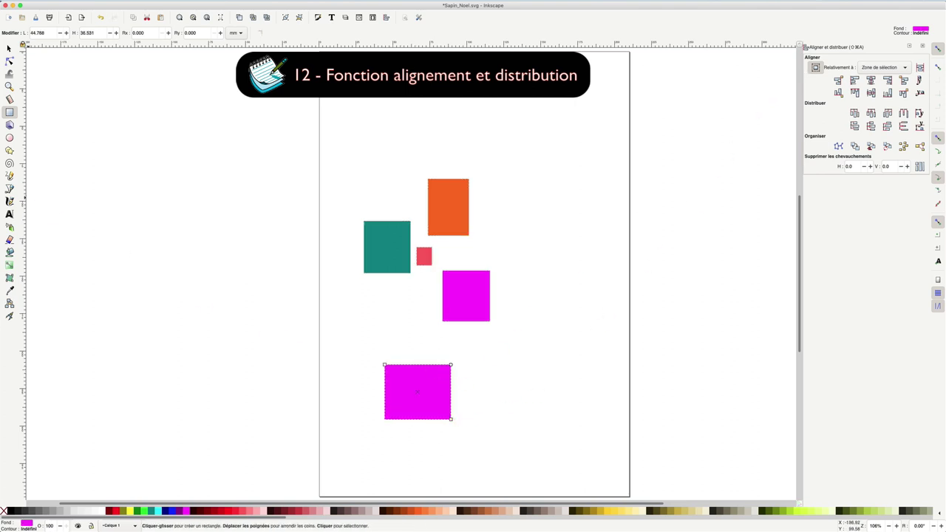
pyautogui.click(10, 49)
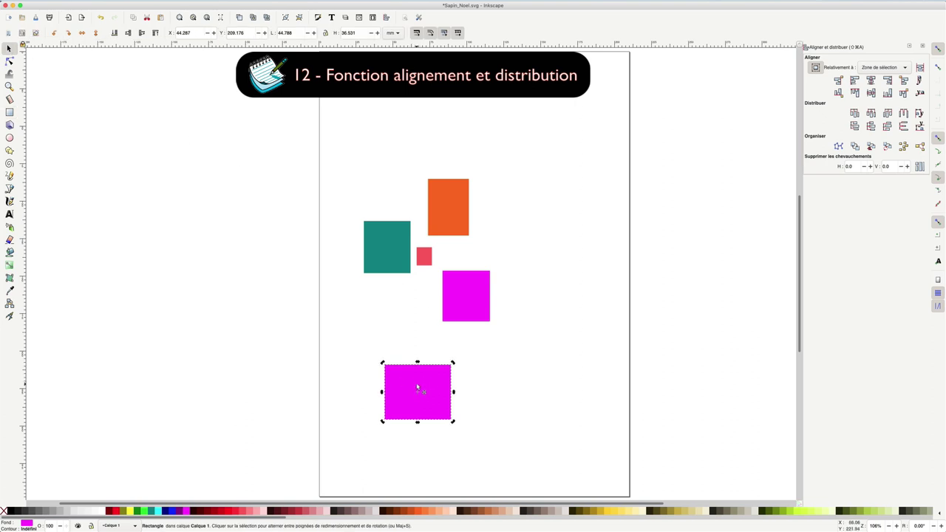
pyautogui.click(434, 385)
pyautogui.click(433, 383)
# Stack the four original rectangles at a shared top-left corner and enlarge them to 92.574 × 75.875 mm
pyautogui.click(433, 213)
pyautogui.moveTo(340, 146)
pyautogui.mouseDown()
pyautogui.moveTo(495, 312)
pyautogui.moveTo(524, 332)
pyautogui.mouseUp()
pyautogui.click(456, 210)
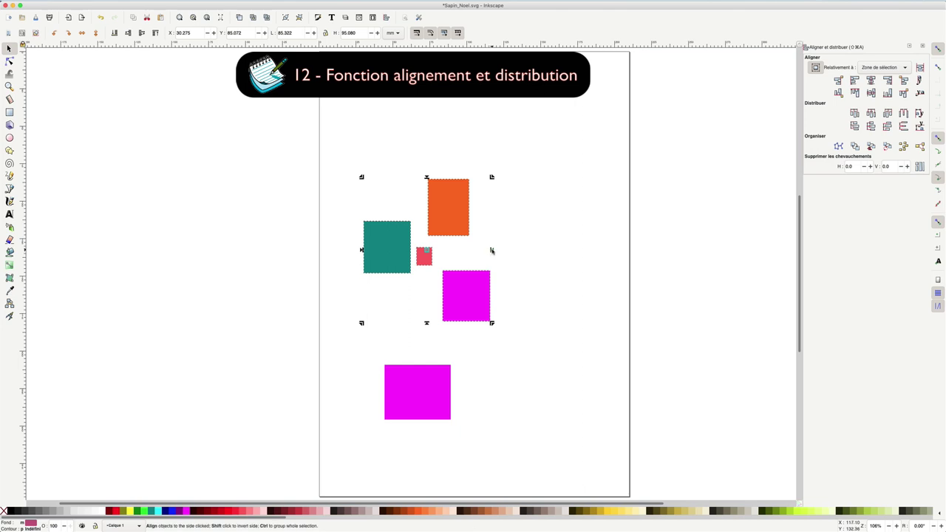
pyautogui.press('ctrl+alt+KP_6')
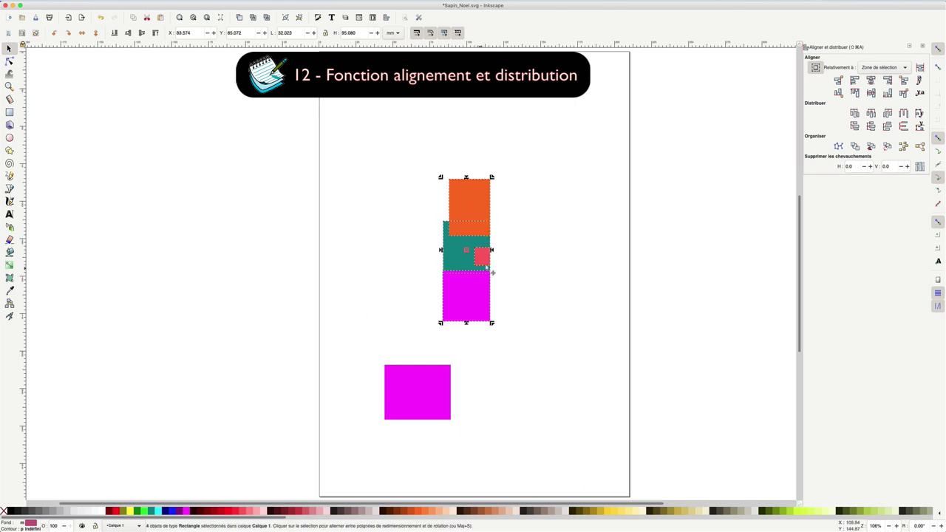
pyautogui.click(441, 251)
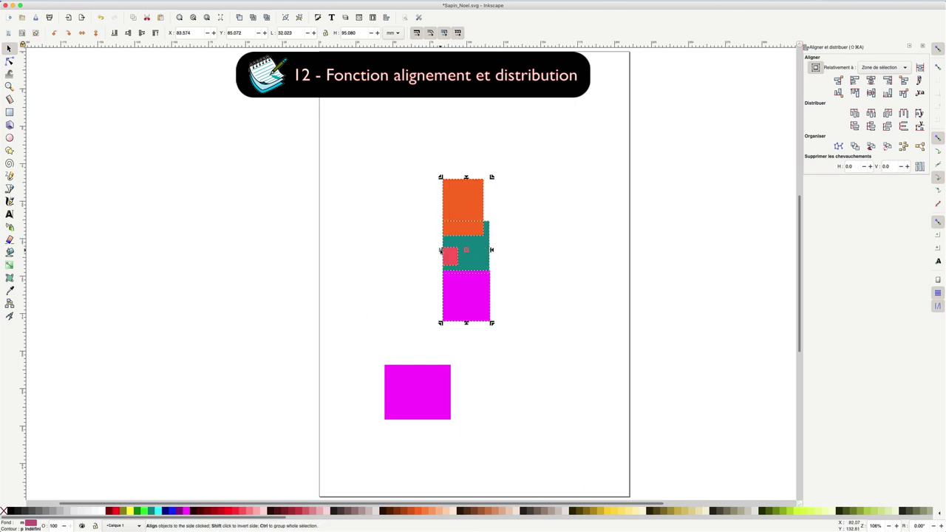
pyautogui.click(466, 178)
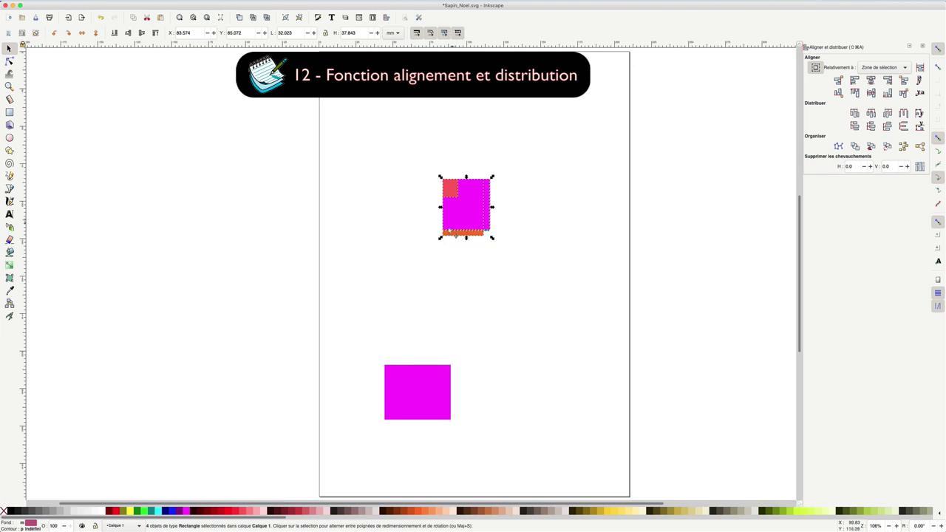
pyautogui.moveTo(440, 238); pyautogui.dragTo(350, 296)
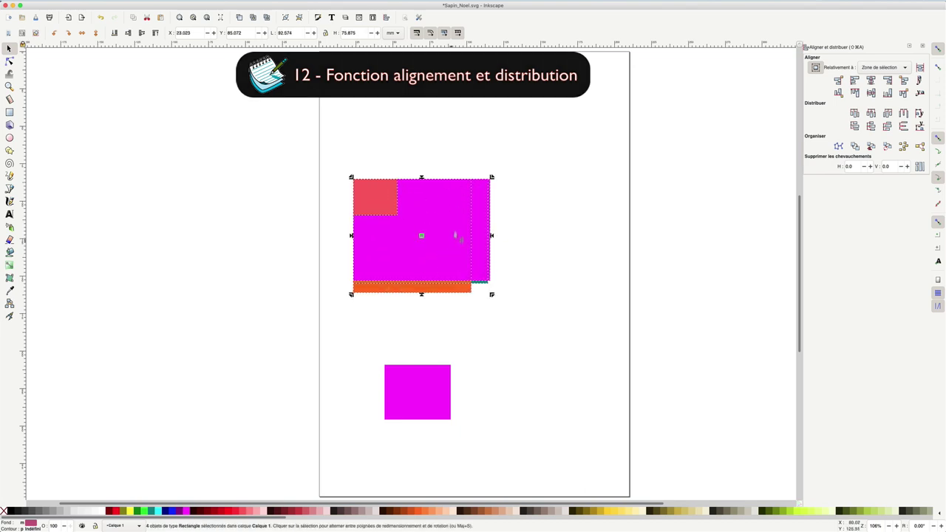
pyautogui.click(525, 166)
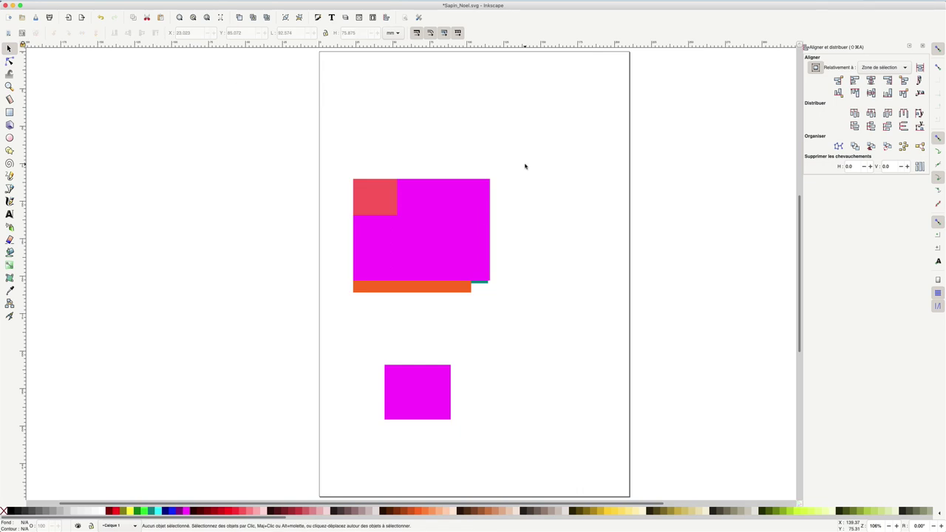